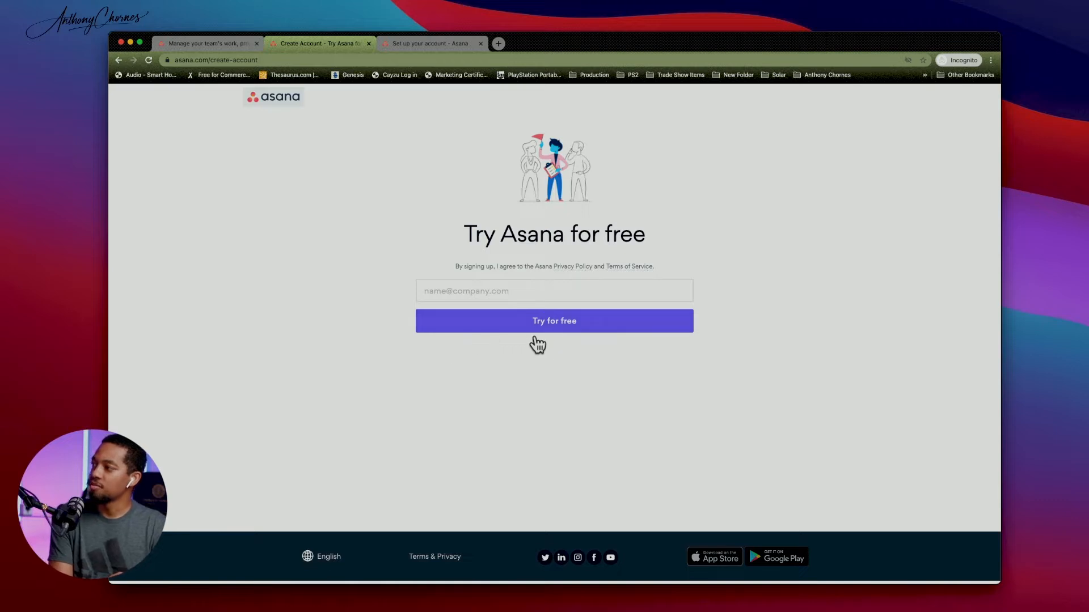
# - Switch to the Asana account setup page and choose Design as the kind of work done
pyautogui.click(433, 43)
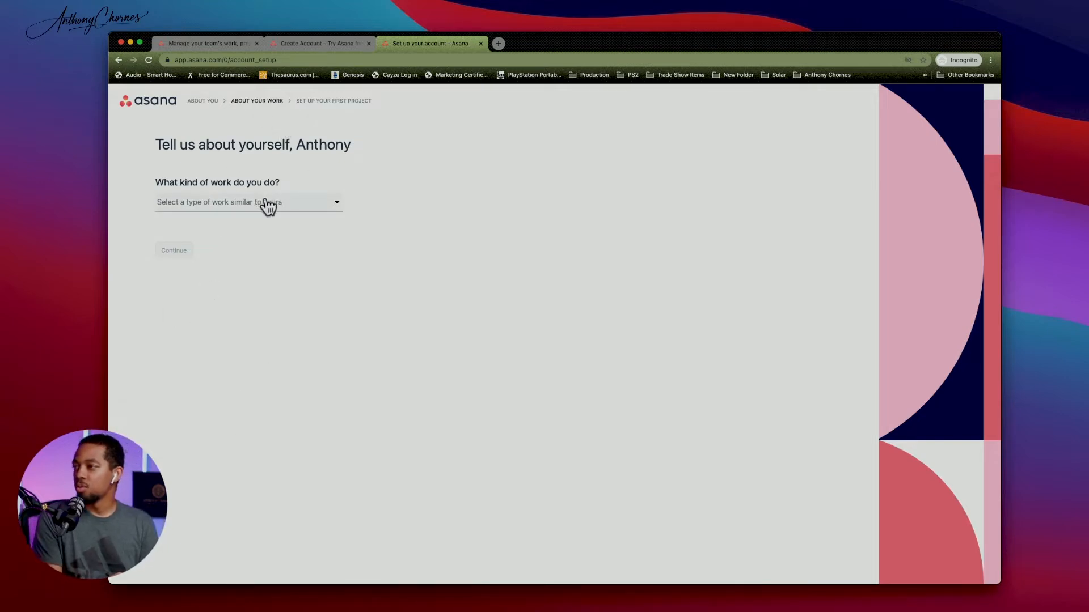
pyautogui.click(302, 206)
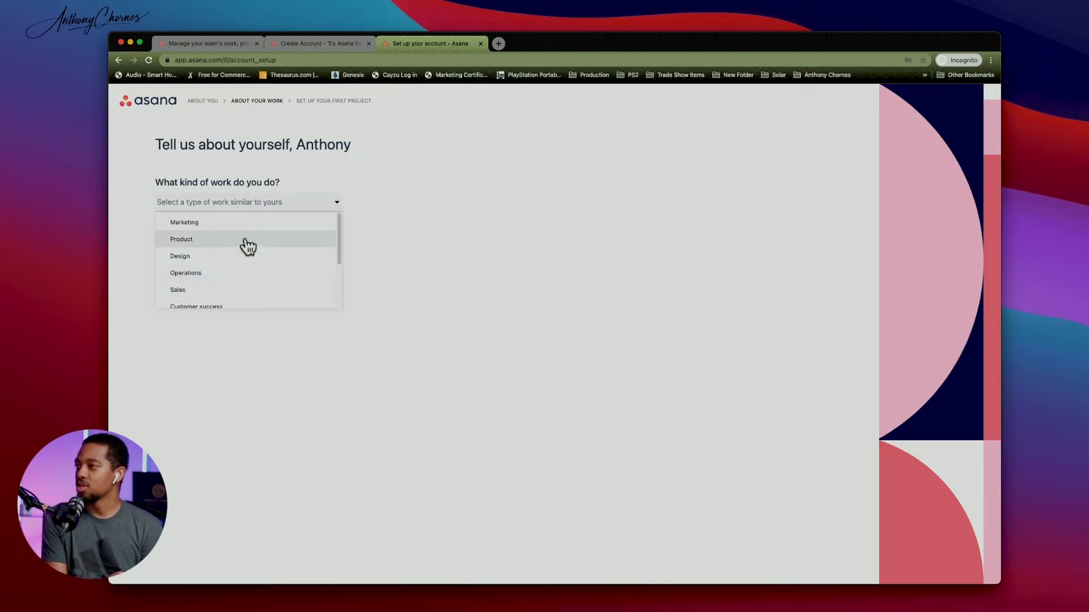
pyautogui.scroll(-3, 238, 252)
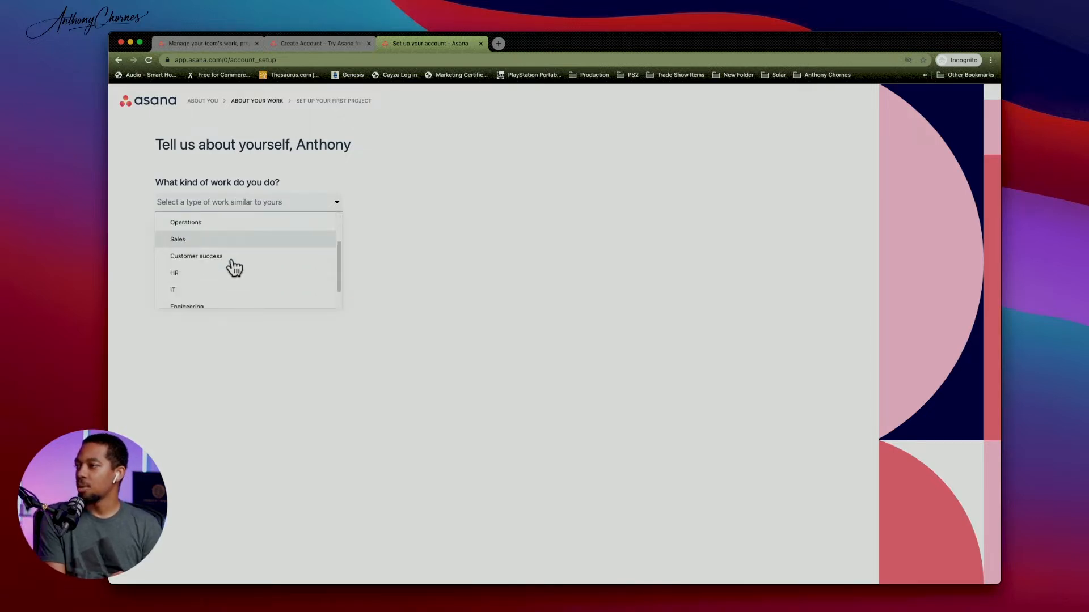
pyautogui.scroll(1, 216, 271)
pyautogui.scroll(-1, 218, 272)
pyautogui.scroll(3, 218, 272)
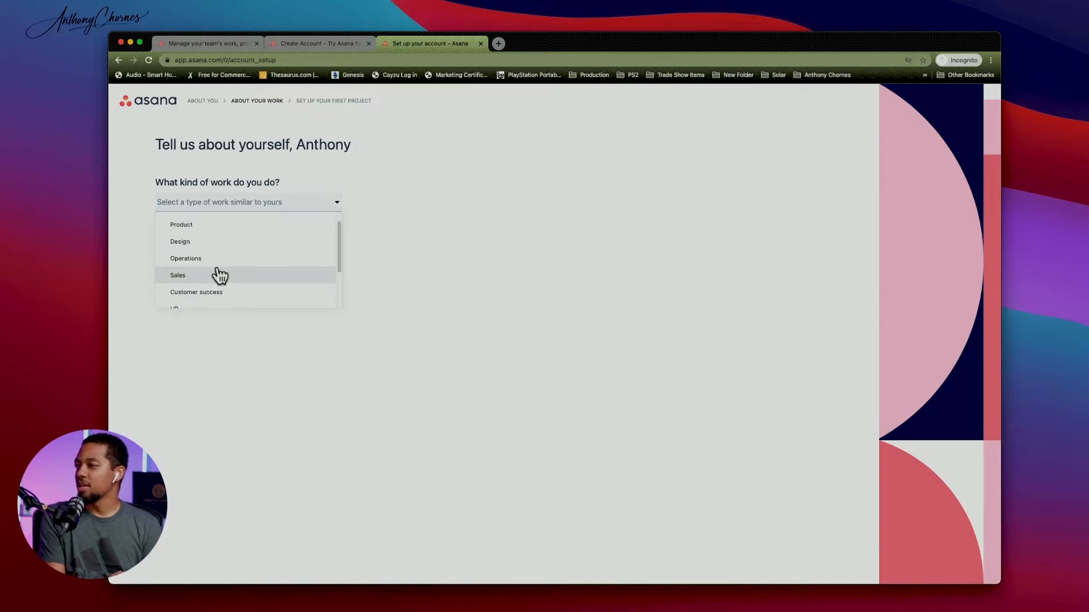
pyautogui.scroll(-3, 219, 281)
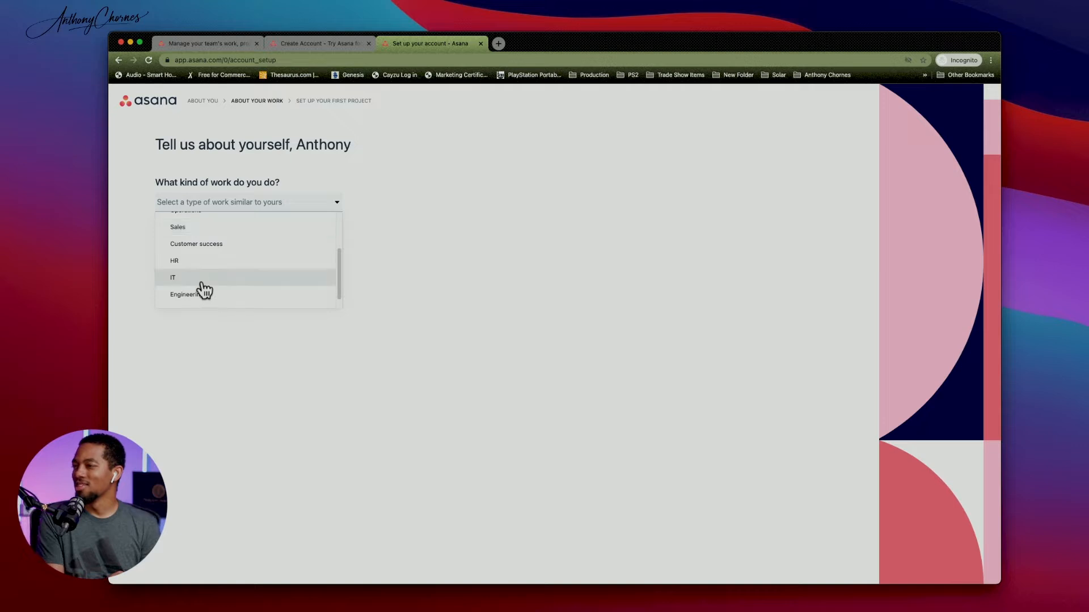
pyautogui.scroll(-1, 229, 286)
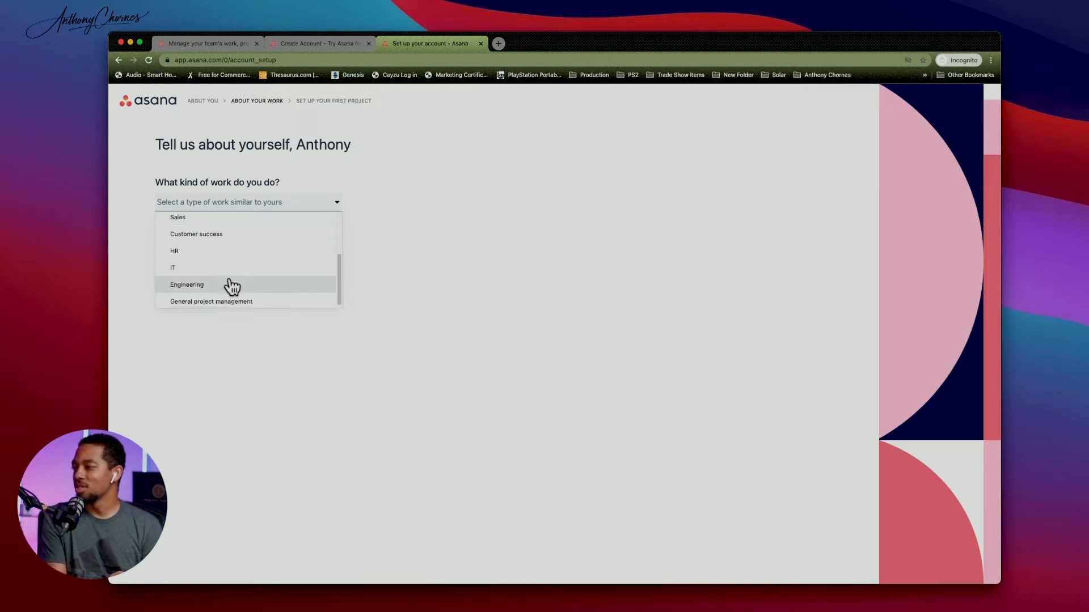
pyautogui.scroll(3, 223, 288)
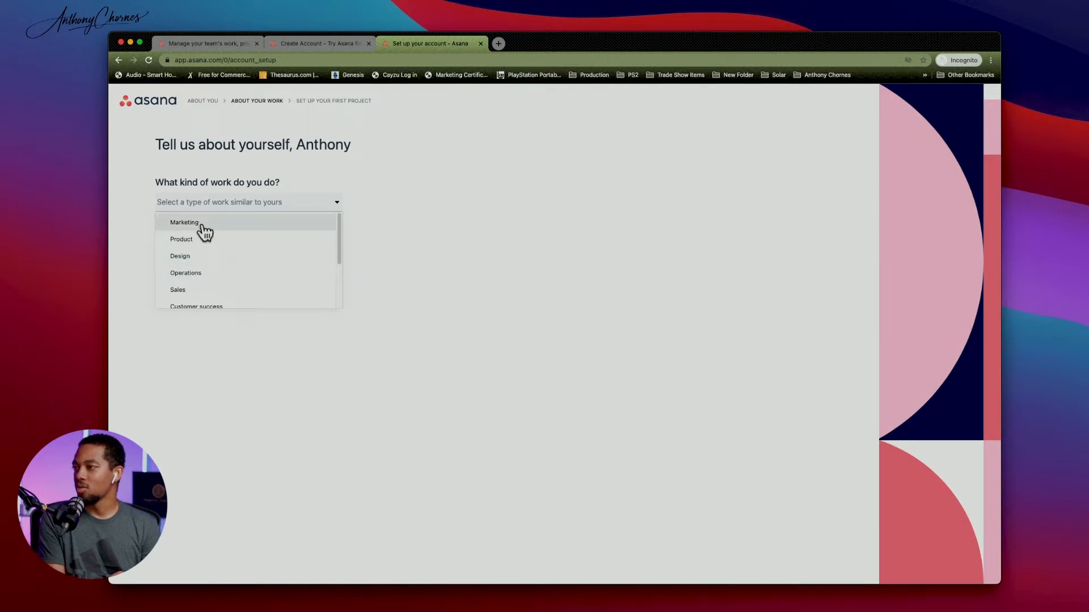
pyautogui.click(201, 264)
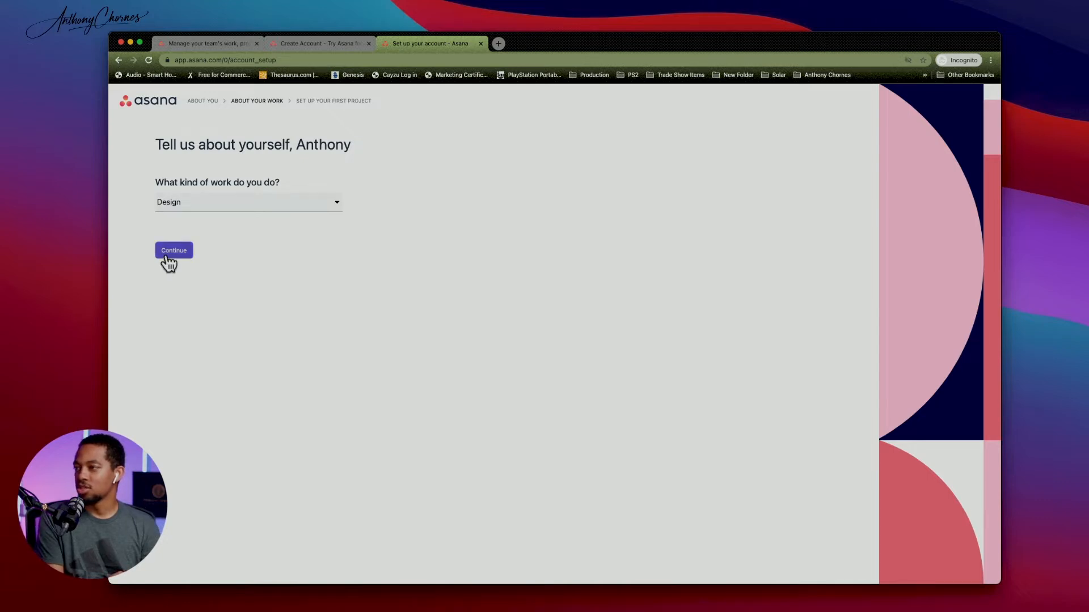
# - Proceed through the account setup past the question on current work management to the first project page
pyautogui.click(165, 252)
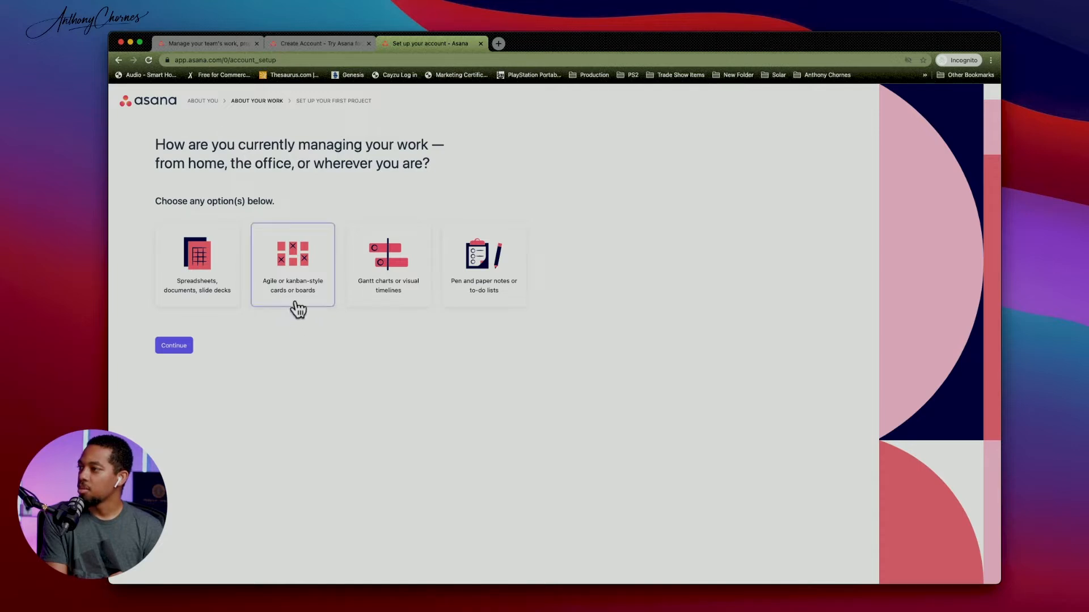
pyautogui.click(391, 287)
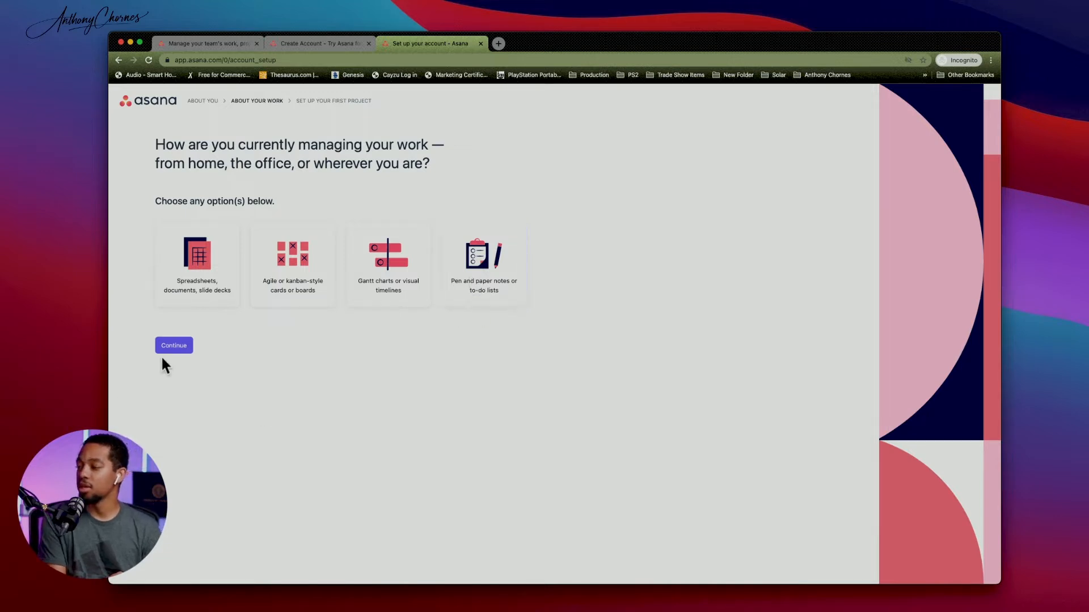
pyautogui.click(184, 343)
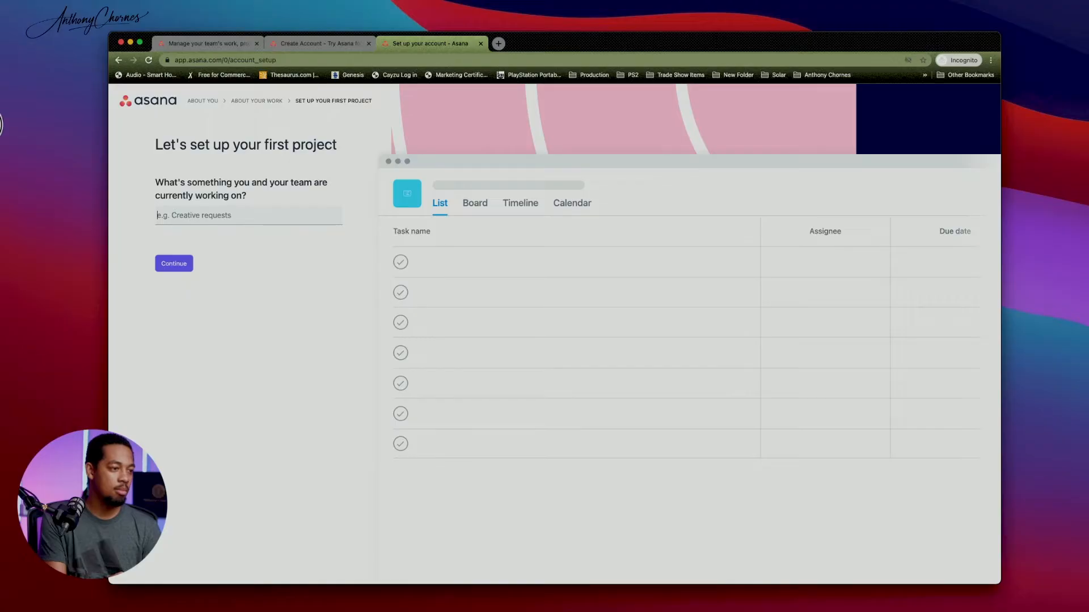
# - Bring up the browser window with the existing Asana home page and enlarge it to cover the account setup window
pyautogui.moveTo(0, 153); pyautogui.dragTo(179, 43)
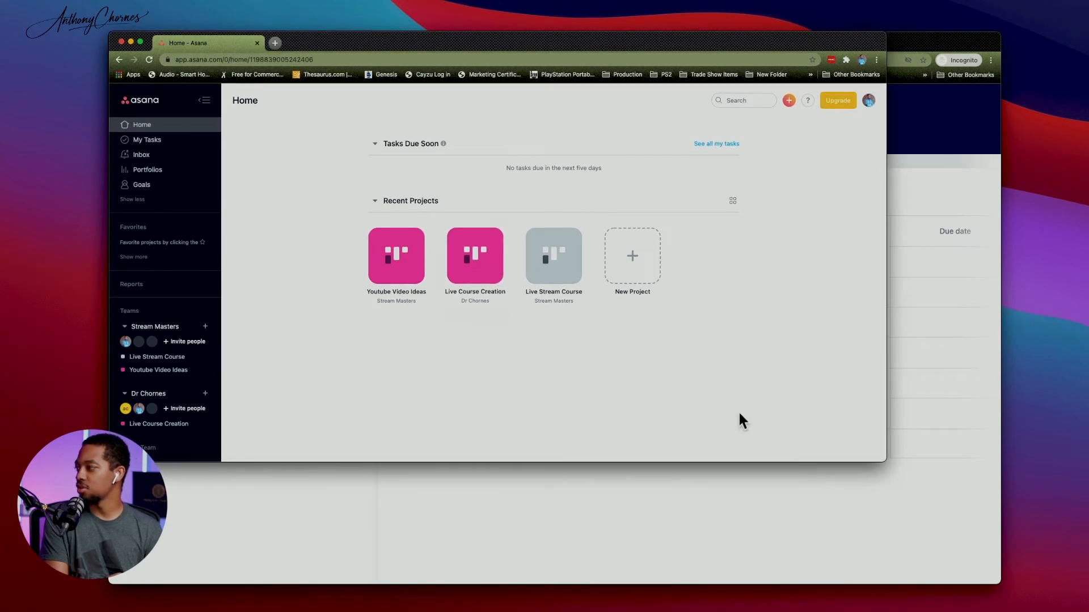
pyautogui.moveTo(885, 464); pyautogui.dragTo(1000, 585)
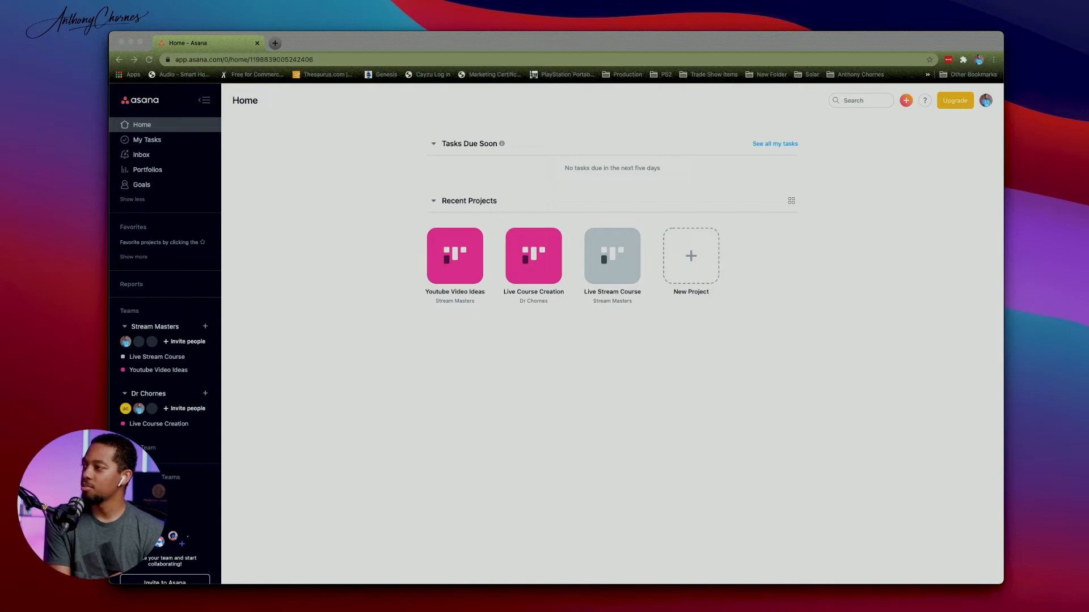
pyautogui.press('super+Tab')
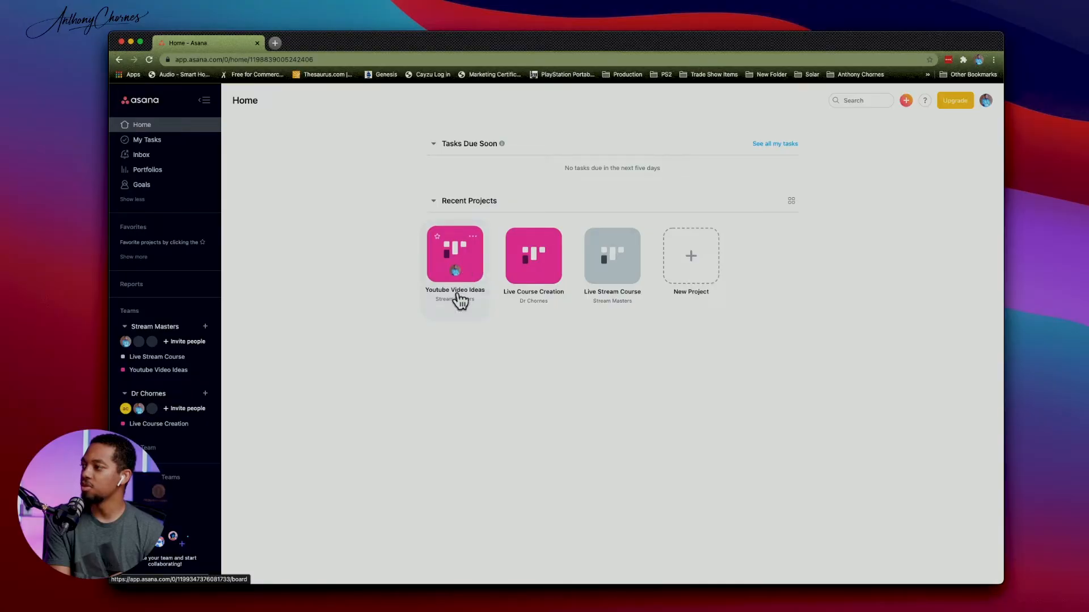
# - Open the Youtube Video Ideas project and examine its List, Board, Timeline, Calendar, Dashboard, Progress and Forms views
pyautogui.click(457, 252)
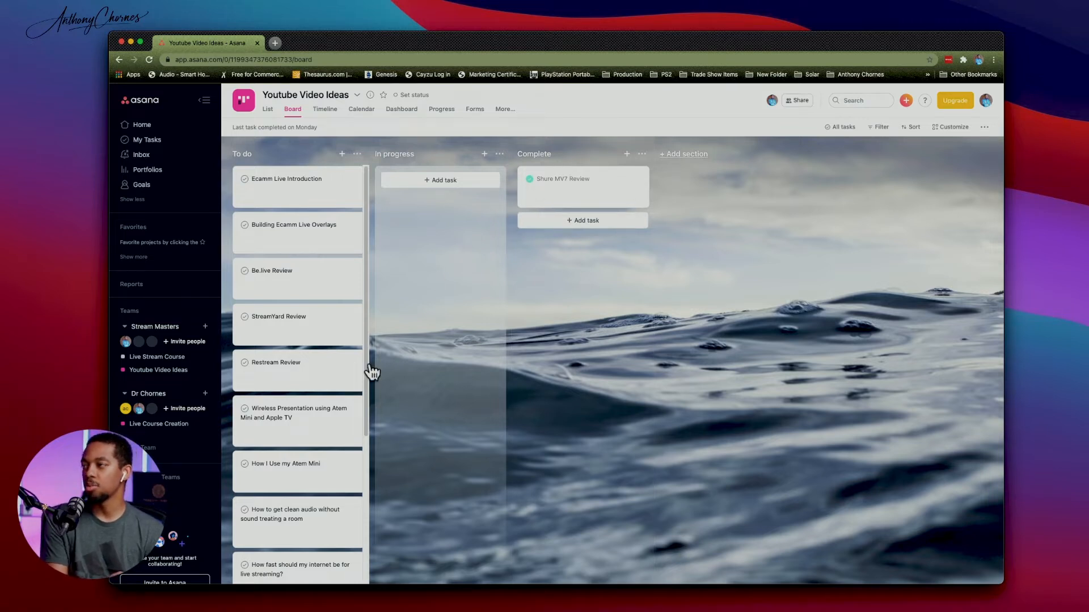
pyautogui.click(271, 113)
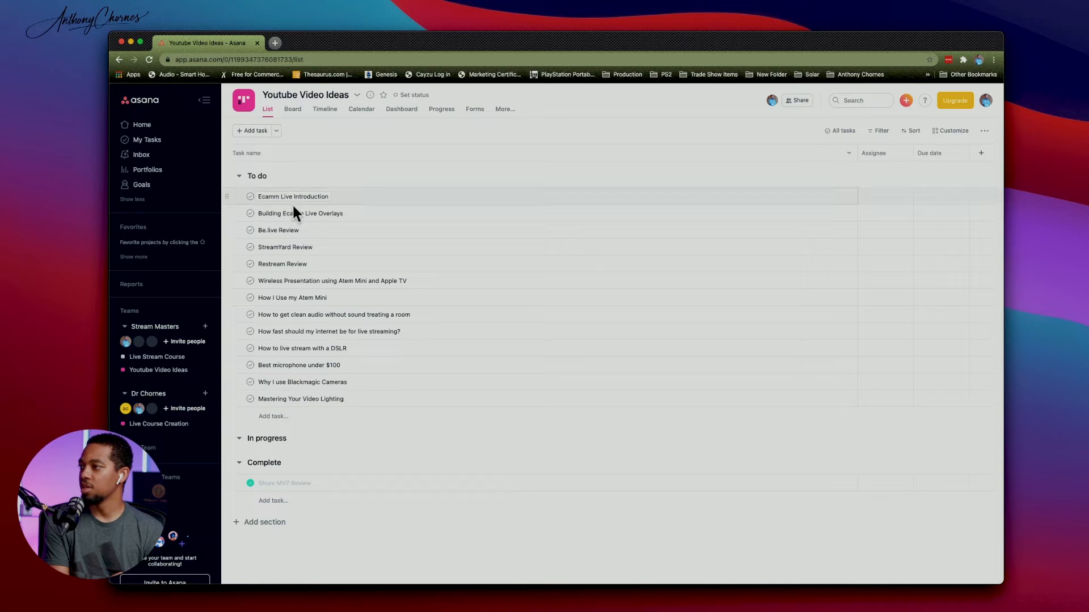
pyautogui.click(293, 110)
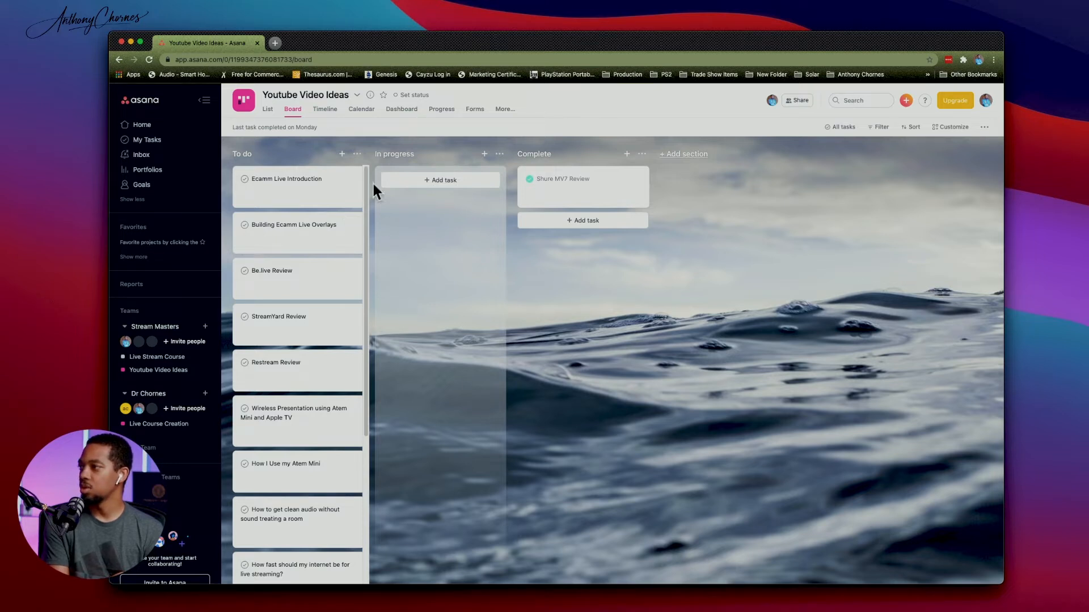
pyautogui.click(326, 110)
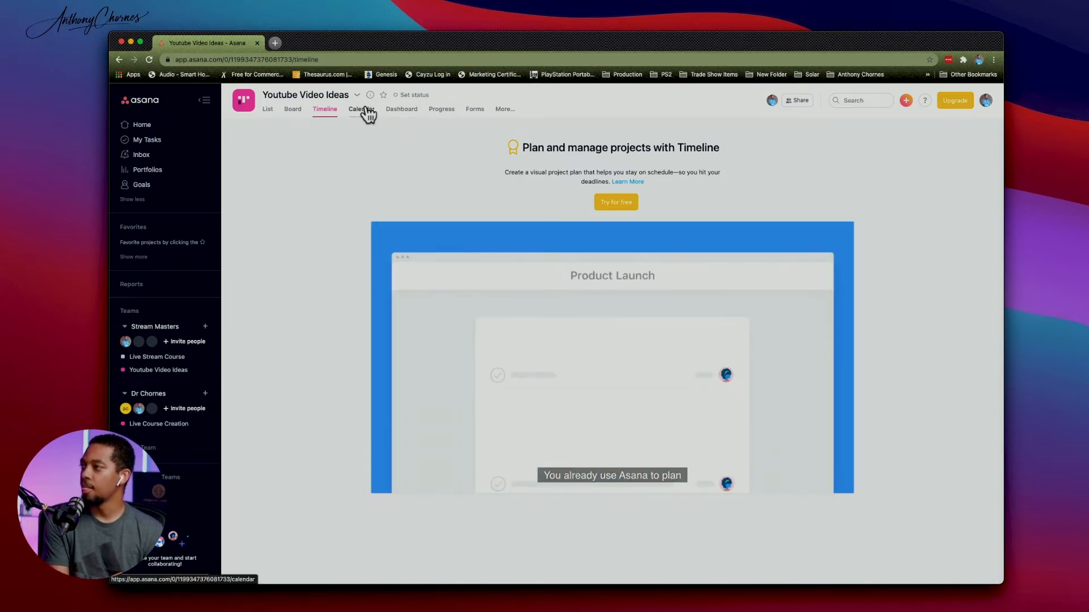
pyautogui.click(365, 110)
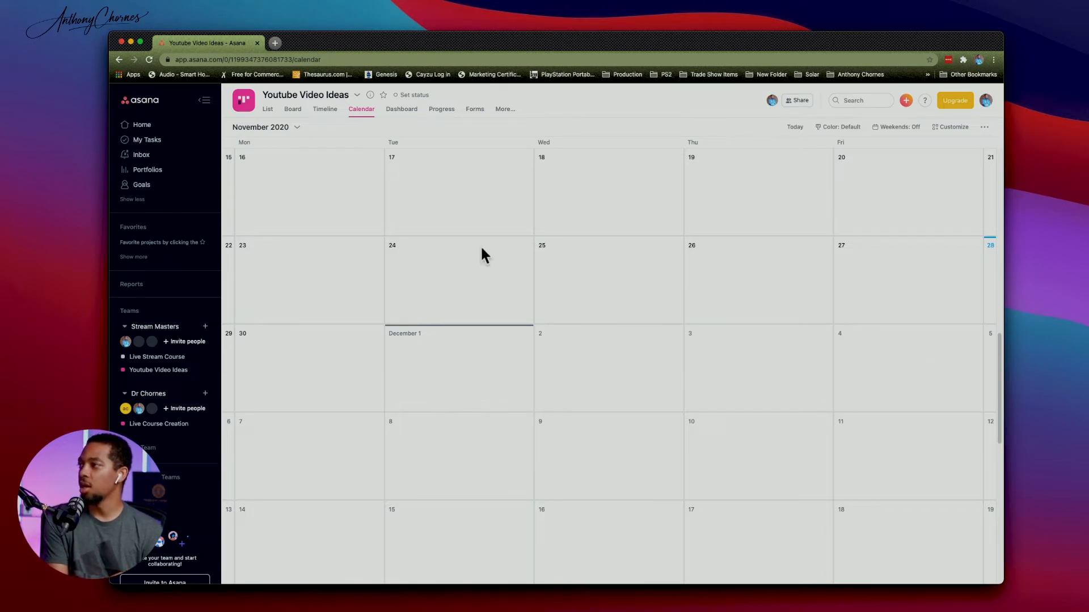
pyautogui.click(398, 113)
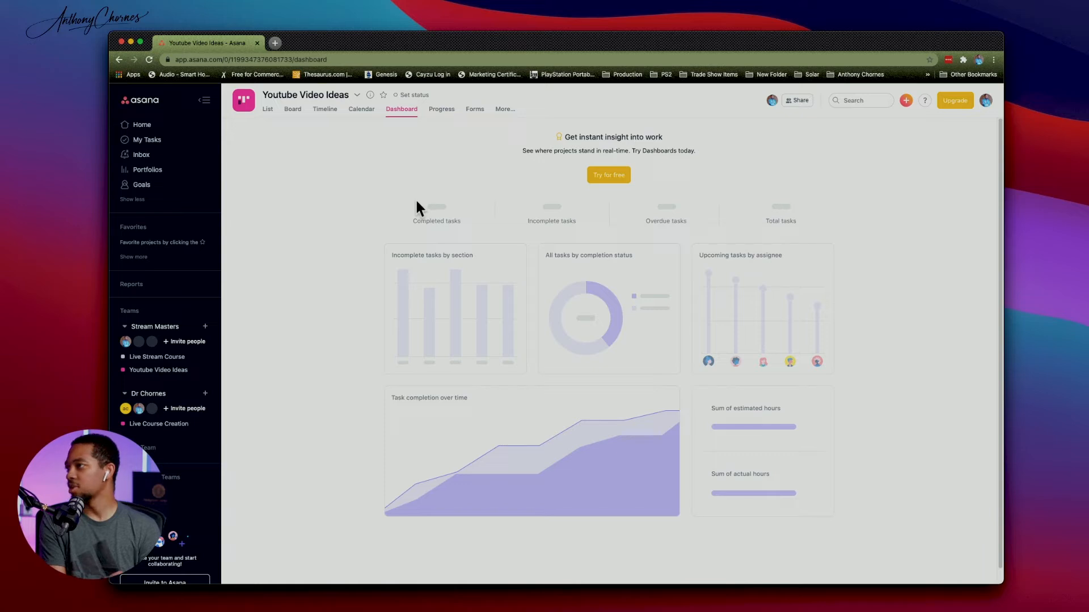
pyautogui.click(440, 111)
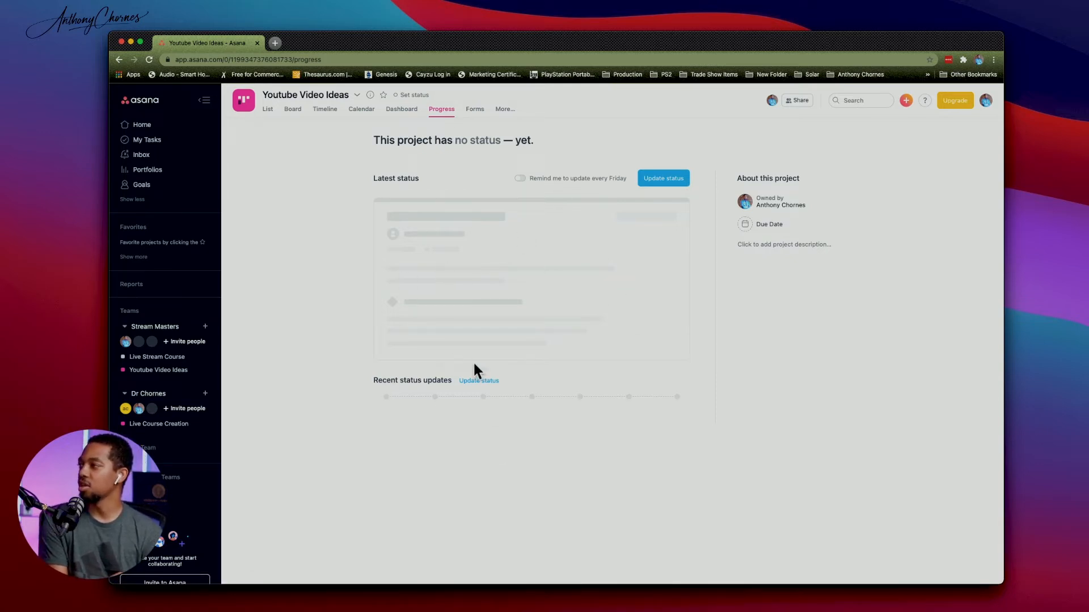
pyautogui.click(475, 110)
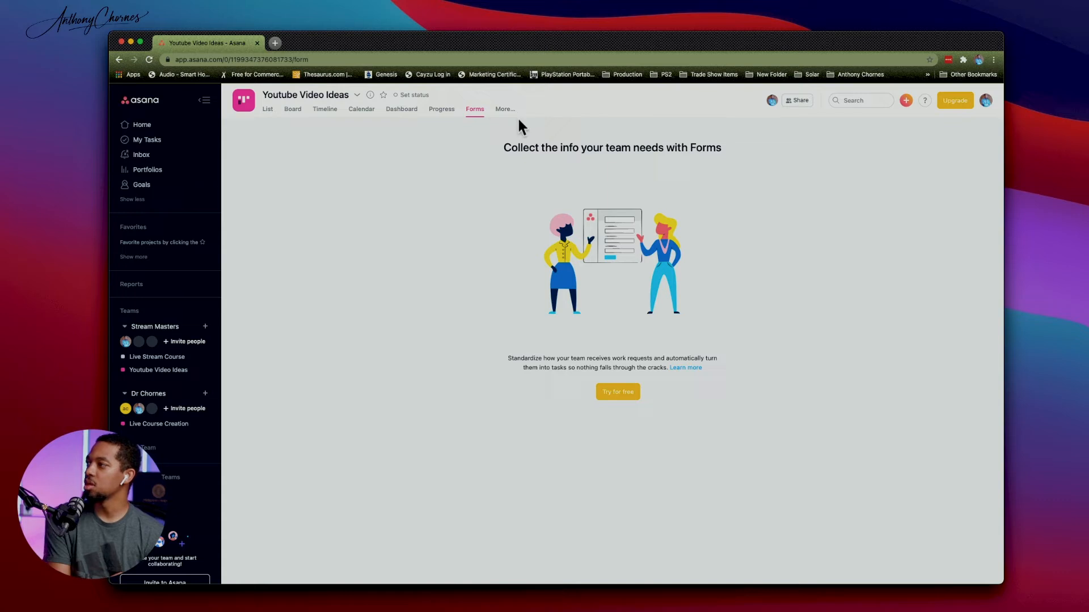
pyautogui.click(501, 110)
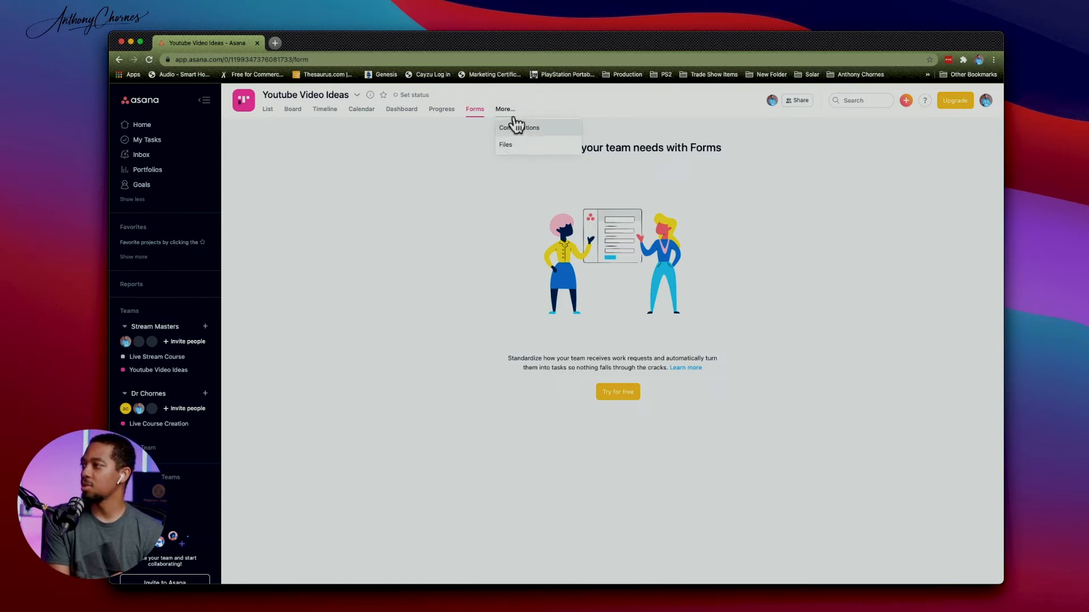
pyautogui.click(292, 111)
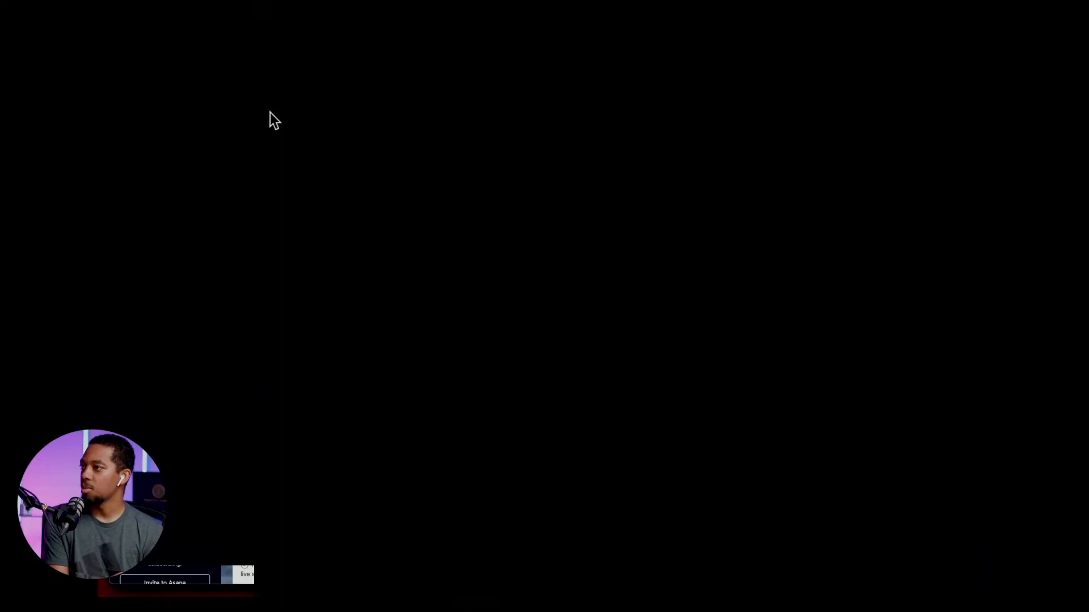
# - Start a new project from the home page and look through the project template gallery
pyautogui.click(140, 124)
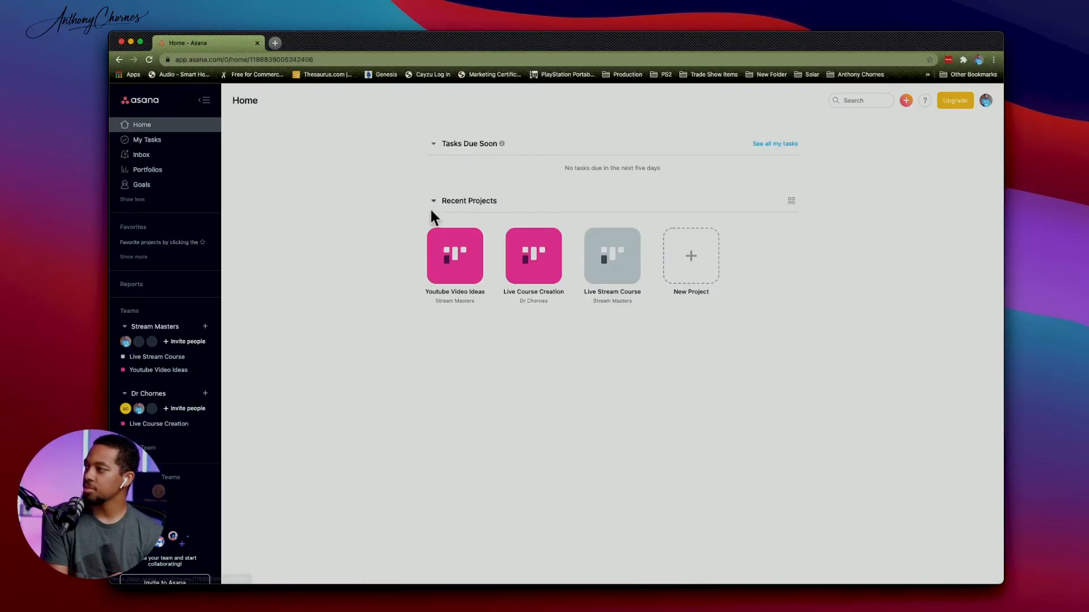
pyautogui.click(693, 258)
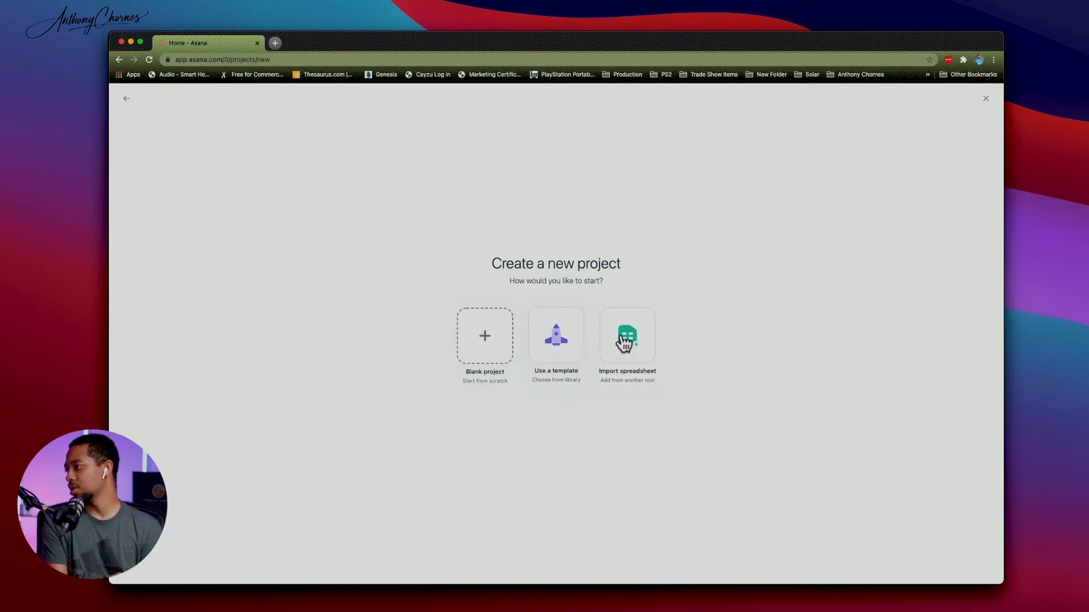
pyautogui.click(555, 349)
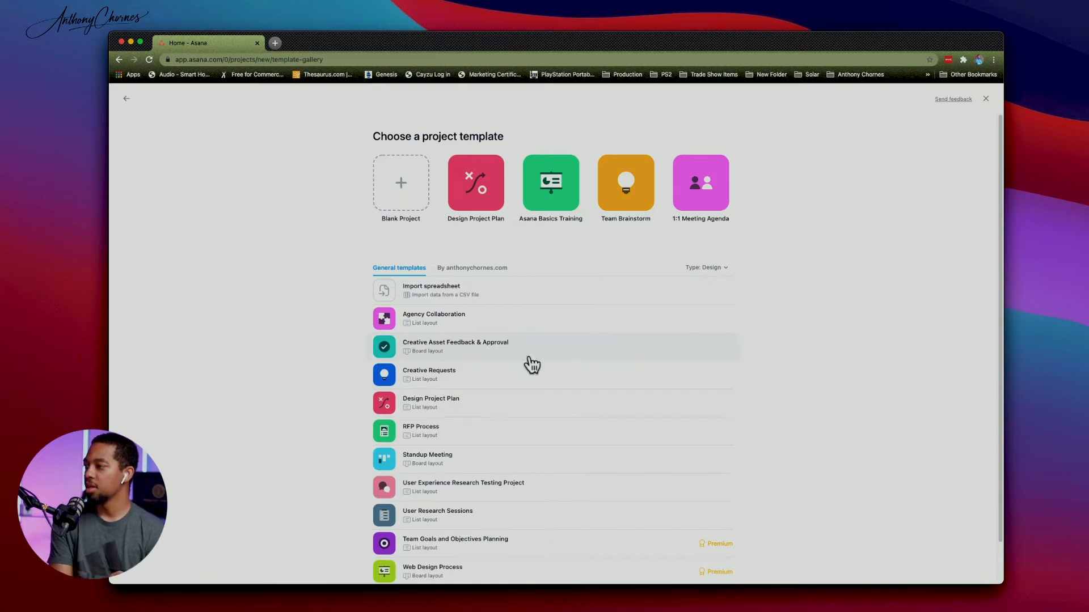
pyautogui.scroll(-3, 528, 375)
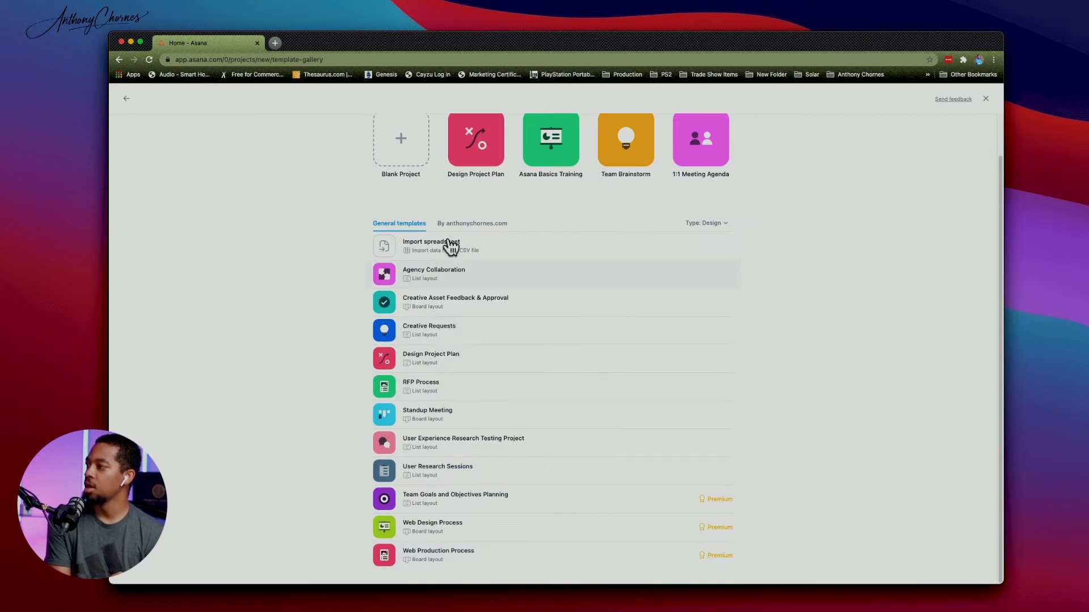
pyautogui.scroll(1, 450, 276)
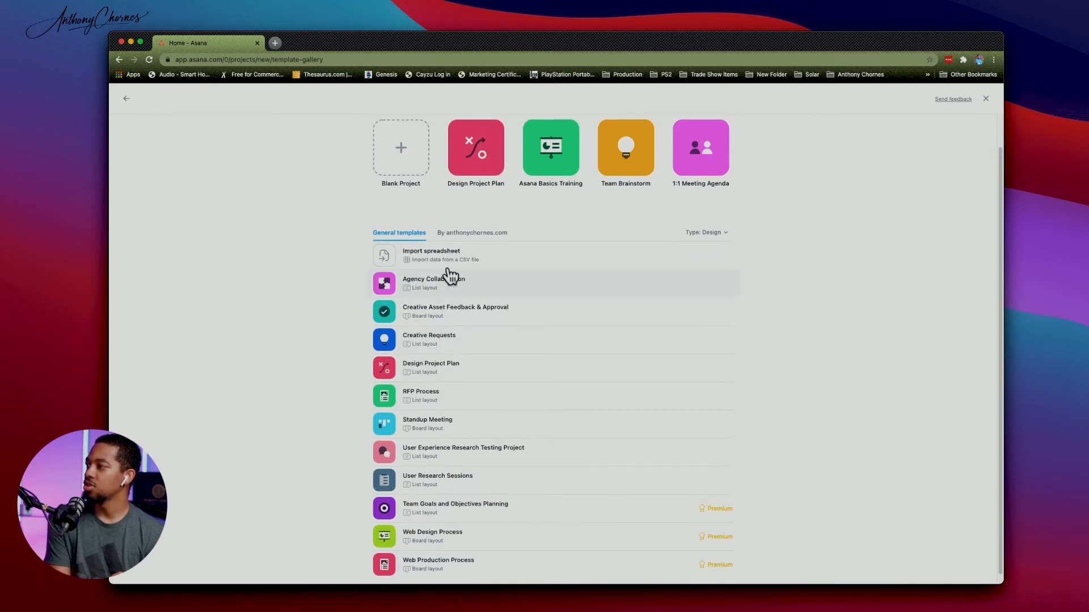
# - Create a blank project named Vlogmas with Board as its default view
pyautogui.click(401, 166)
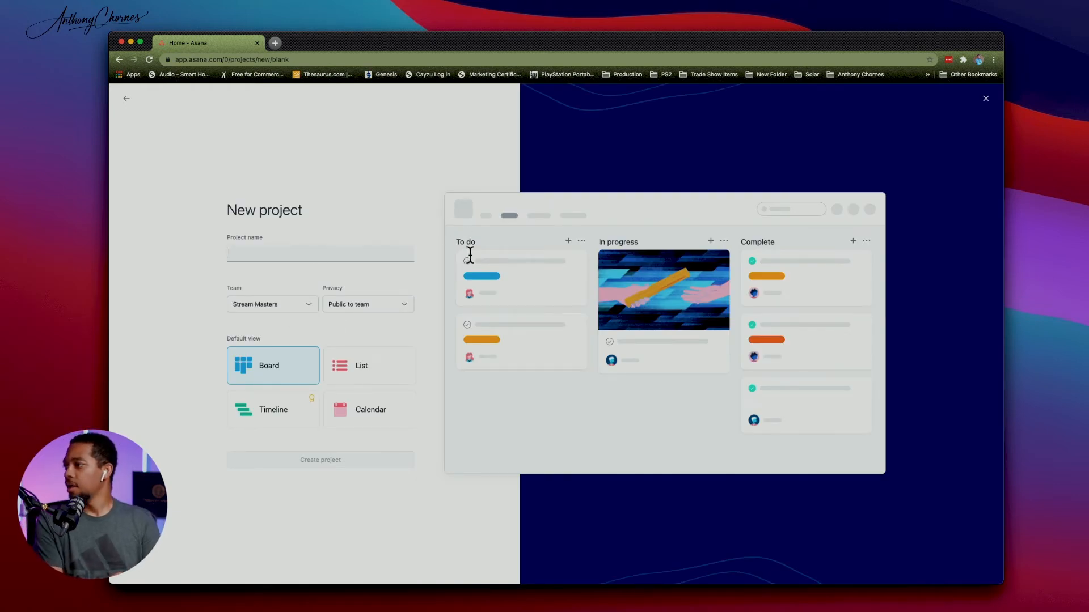
pyautogui.click(290, 252)
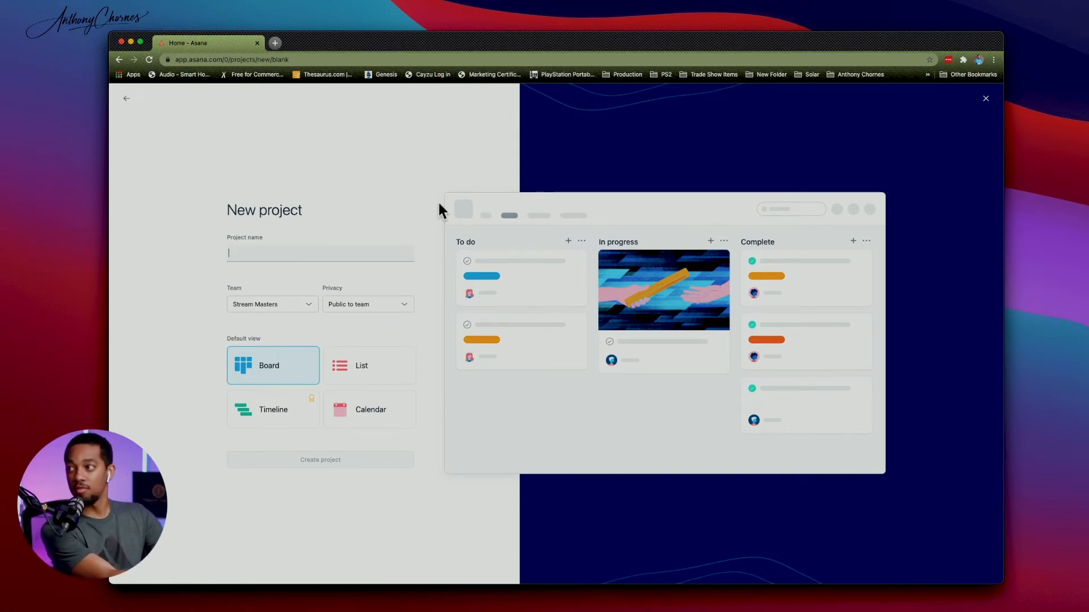
pyautogui.write('Vlo')
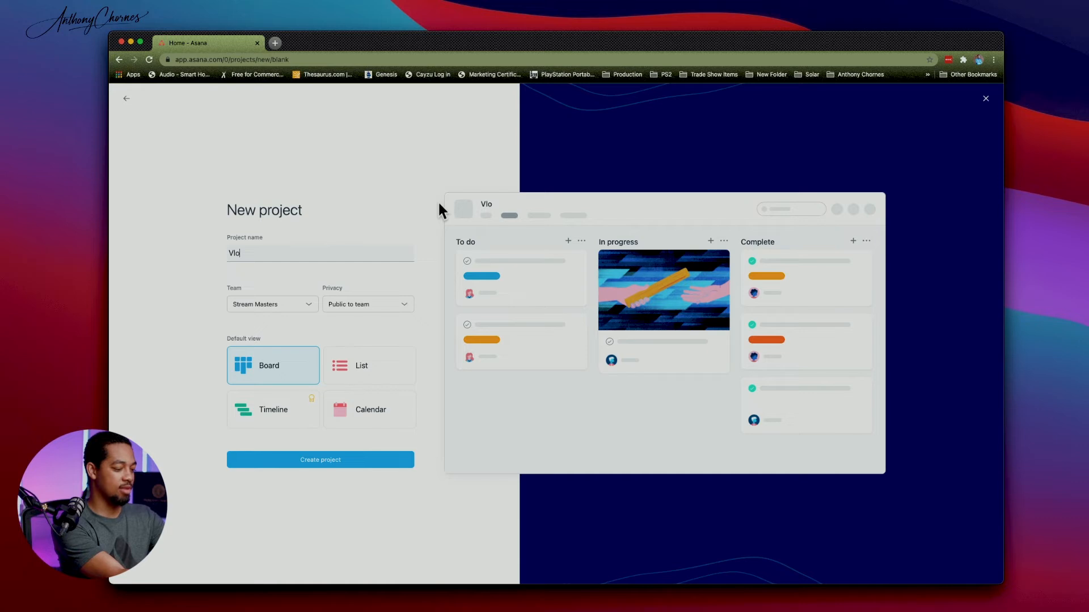
pyautogui.write('gmas')
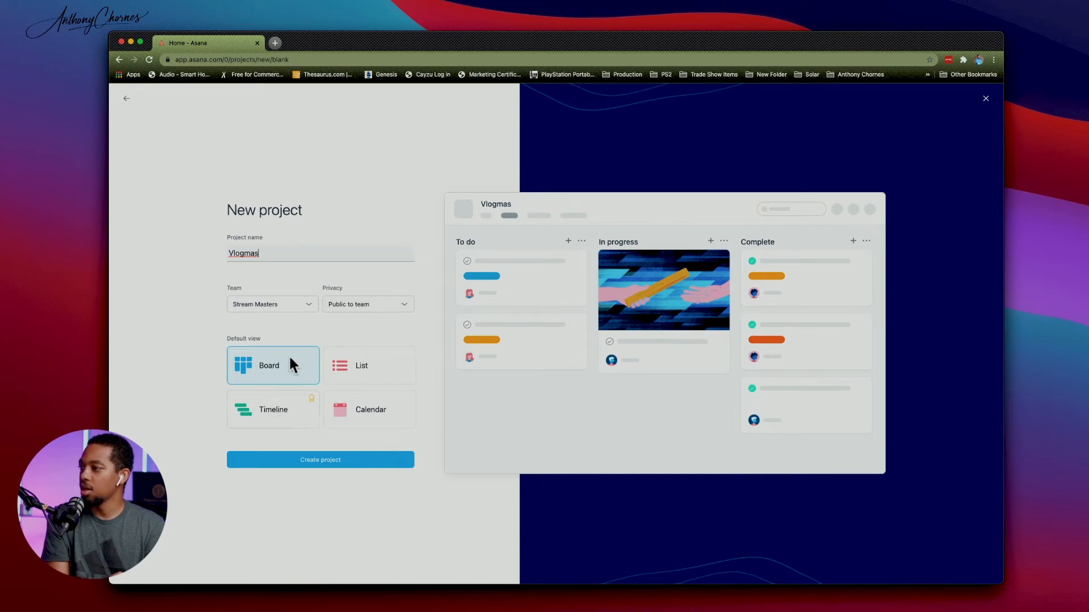
pyautogui.click(309, 468)
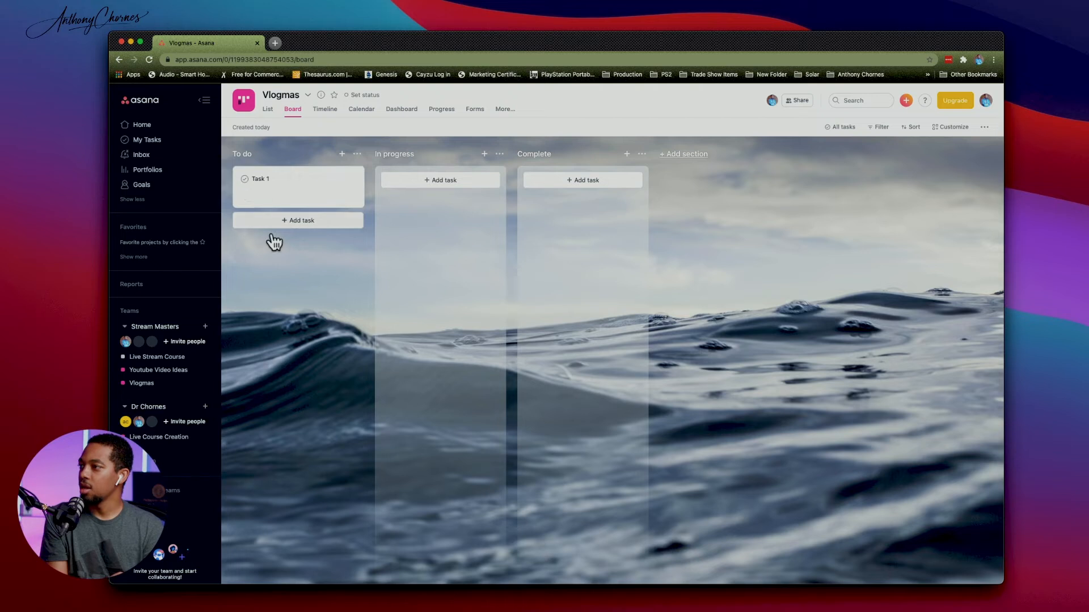
# - Rename Task 1 in the To do column as How to live stream and close its details
pyautogui.click(273, 183)
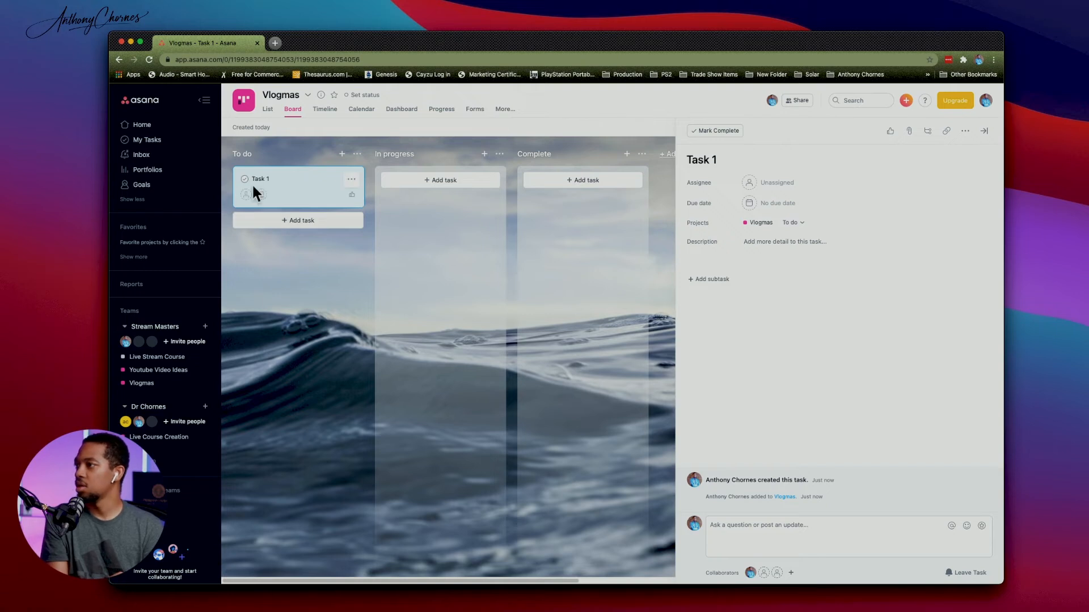
pyautogui.click(352, 179)
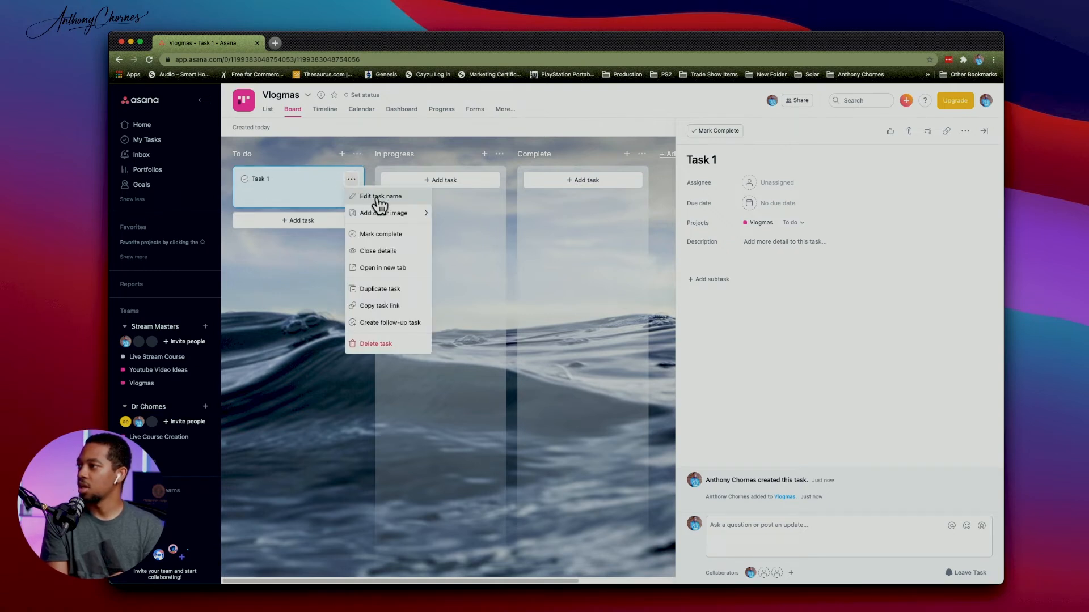
pyautogui.click(383, 197)
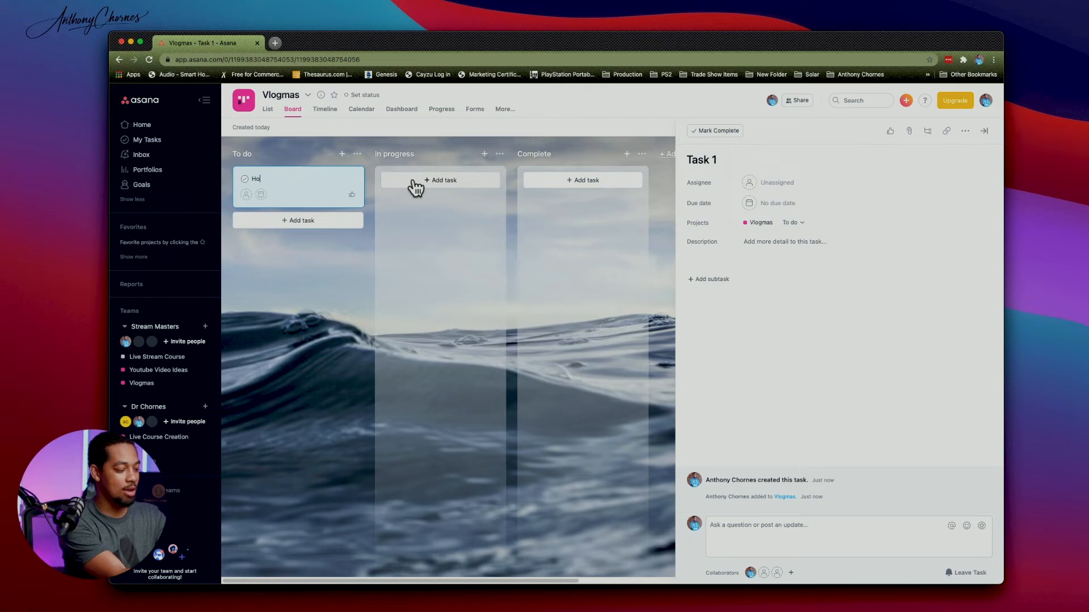
pyautogui.write('ve stream')
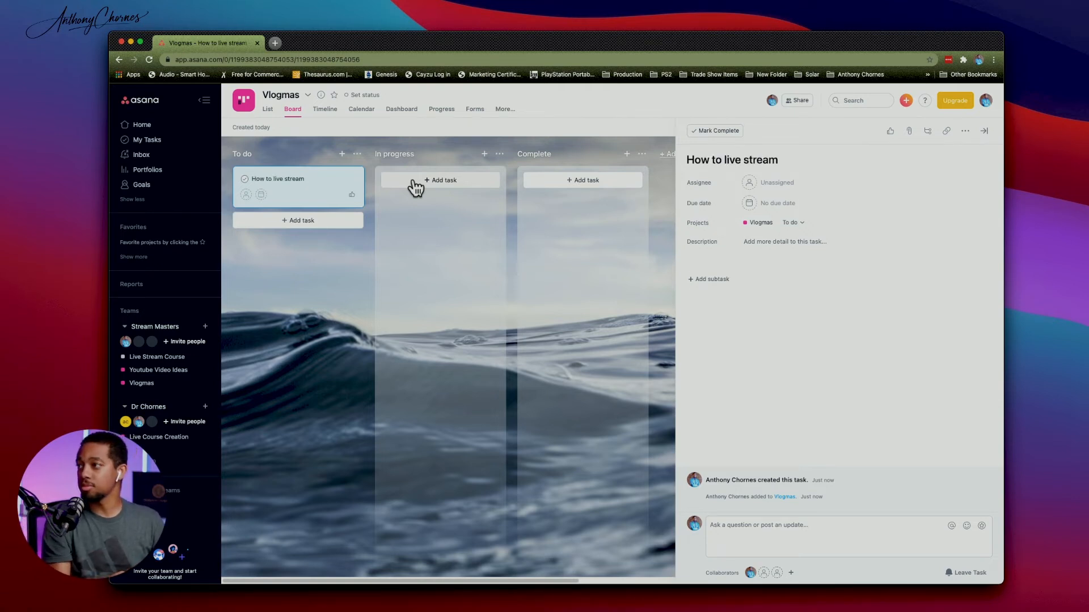
pyautogui.click(275, 363)
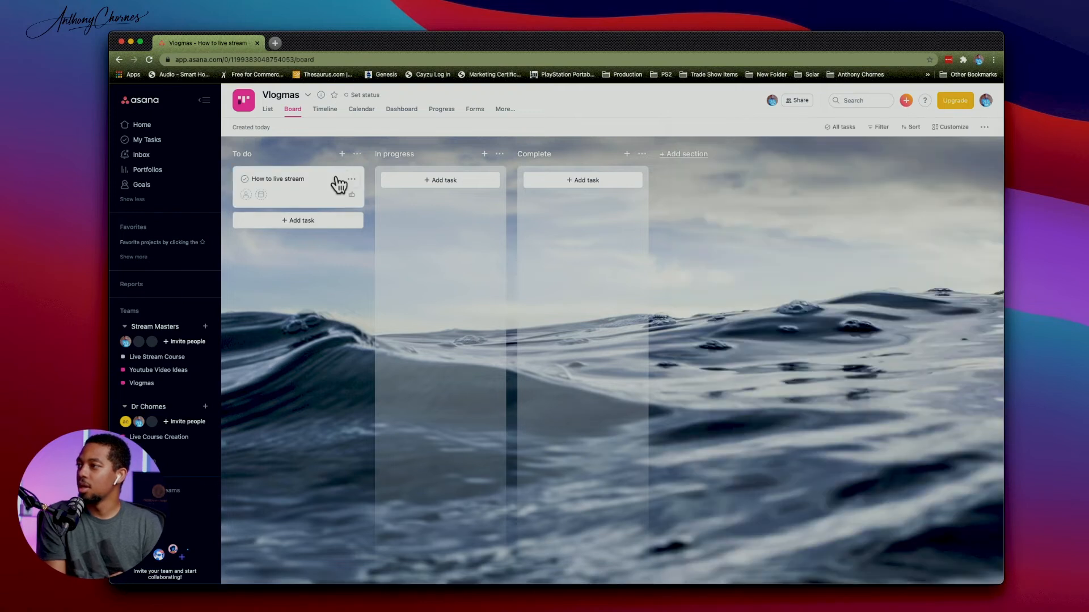
# - Examine the actions offered for the How to live stream task on its card and in its details
pyautogui.click(352, 180)
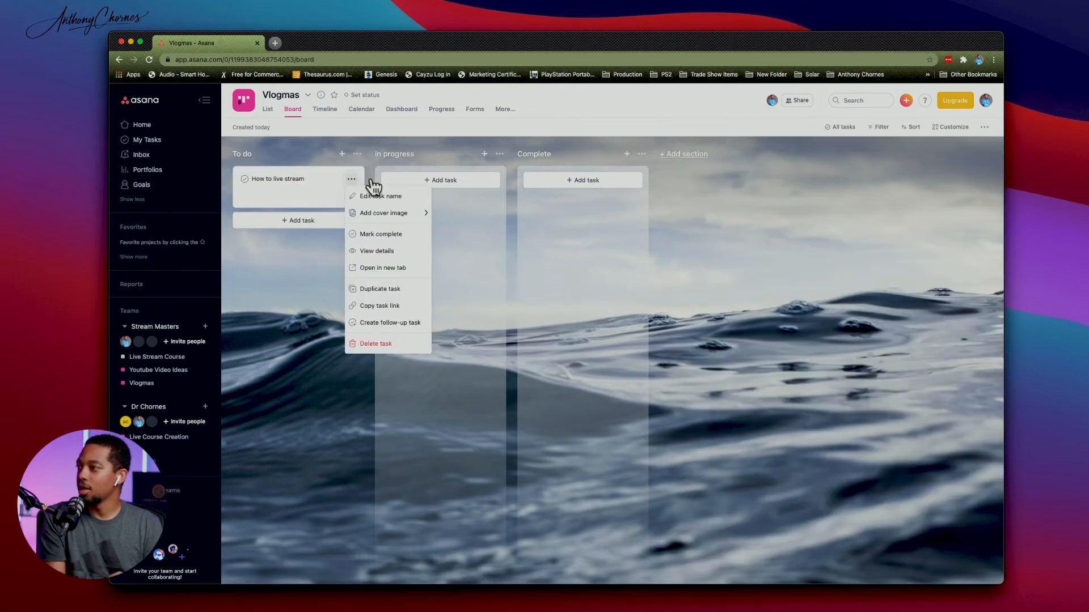
pyautogui.moveTo(387, 221)
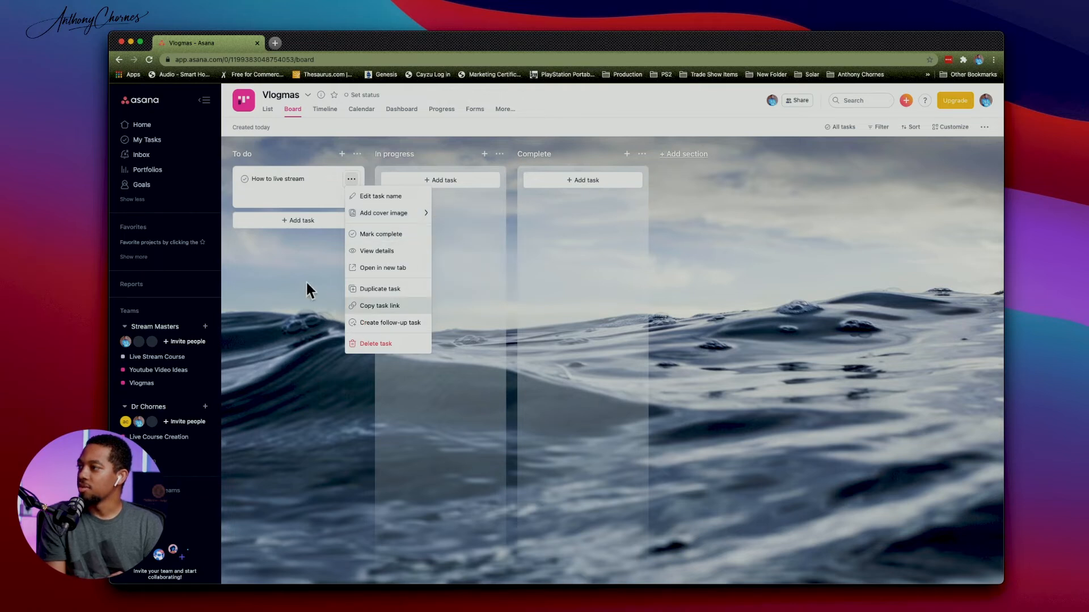
pyautogui.click(304, 194)
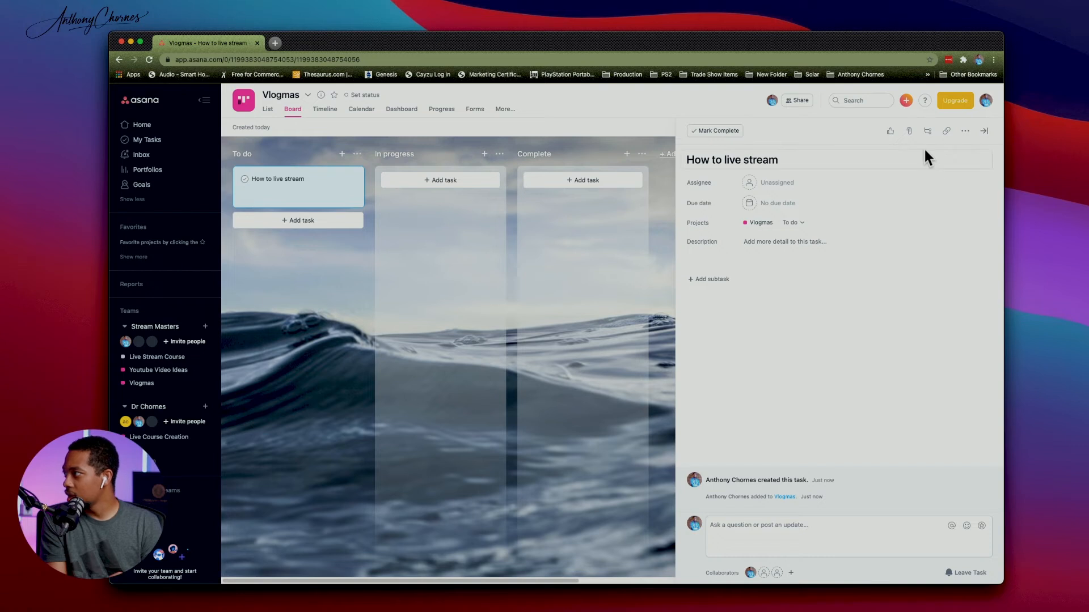
pyautogui.click(964, 131)
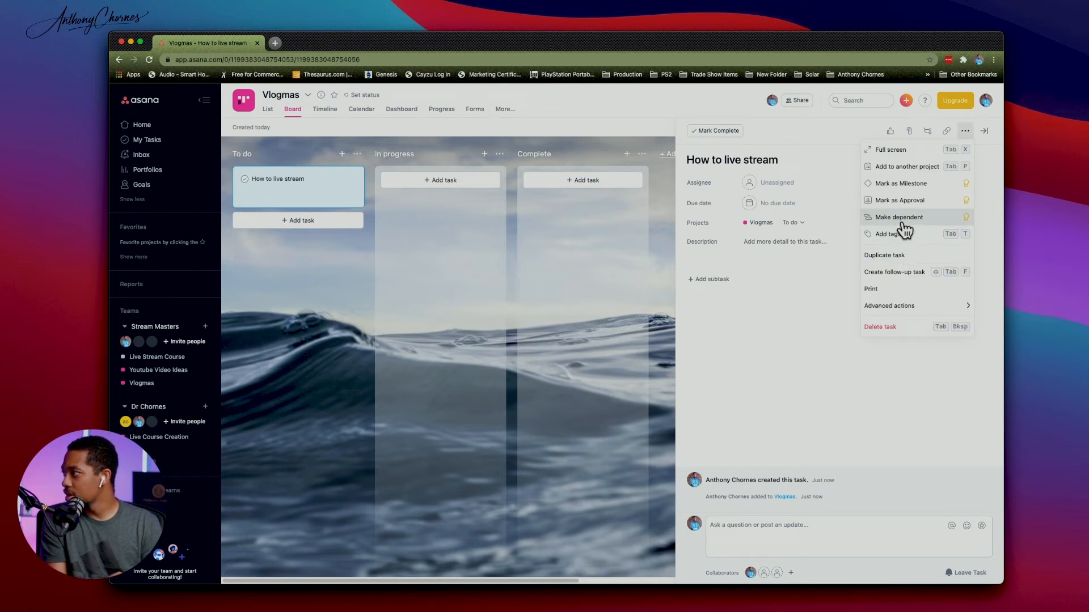
pyautogui.click(777, 400)
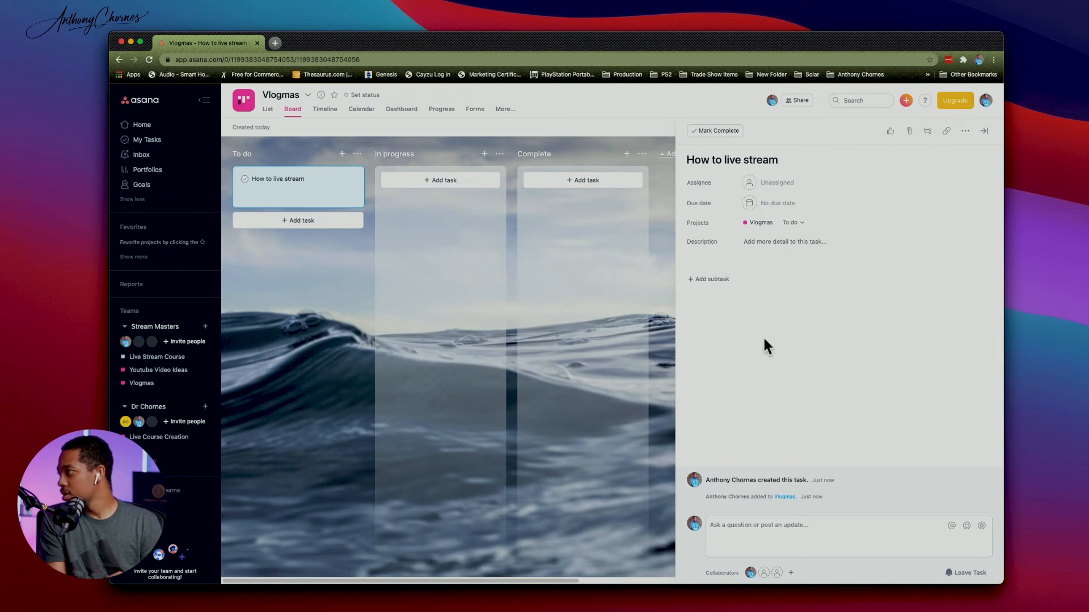
# - Set the due date of the How to live stream task to December 1, 2020
pyautogui.click(758, 204)
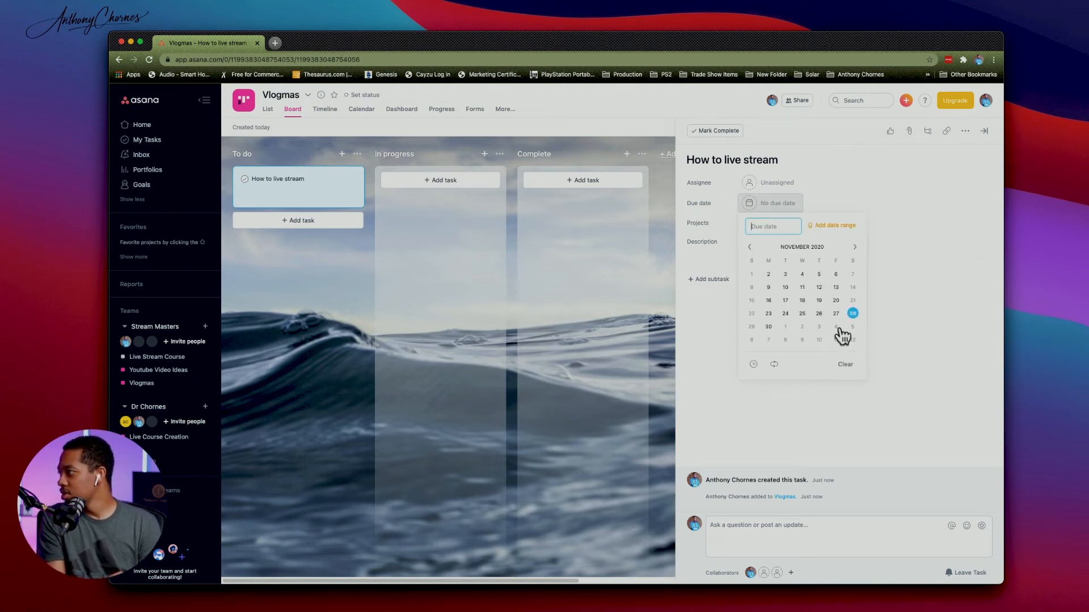
pyautogui.click(785, 328)
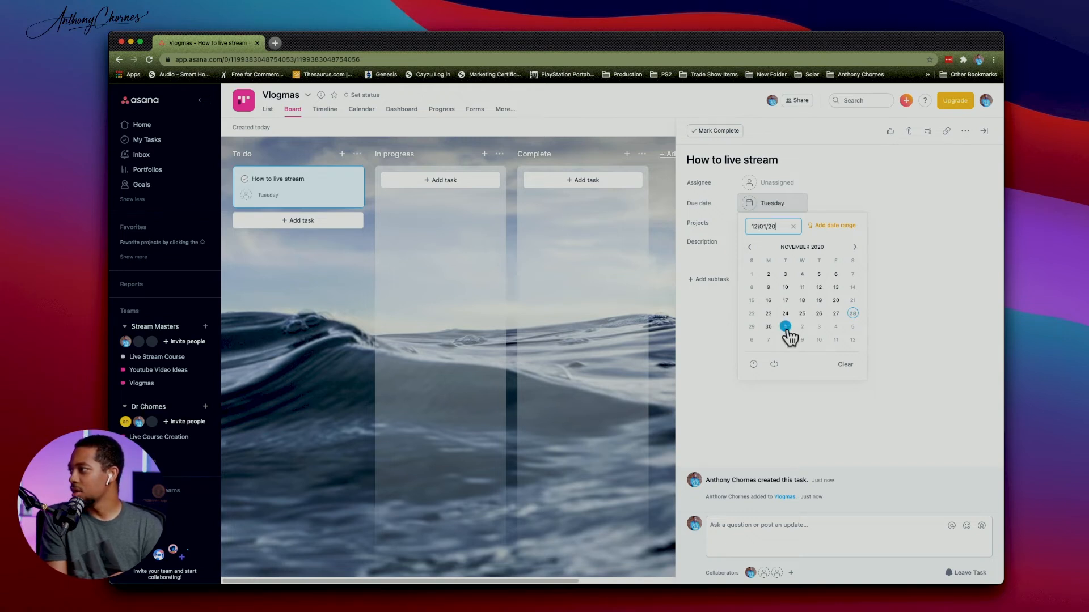
pyautogui.click(893, 429)
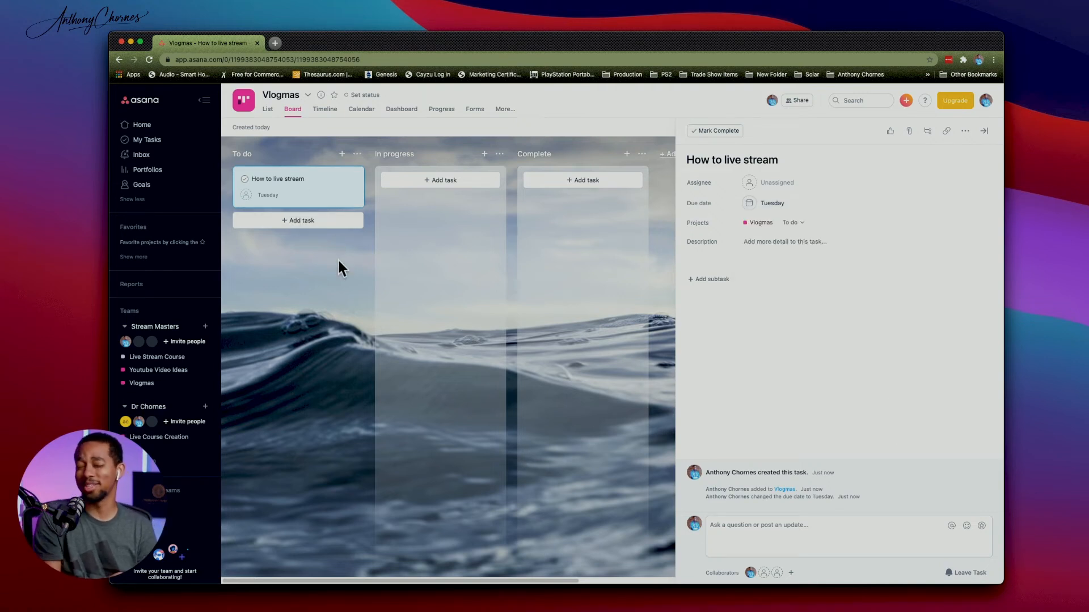
# - Add a second task named How to use an Atem Mini to the To do column
pyautogui.click(301, 227)
pyautogui.click(282, 224)
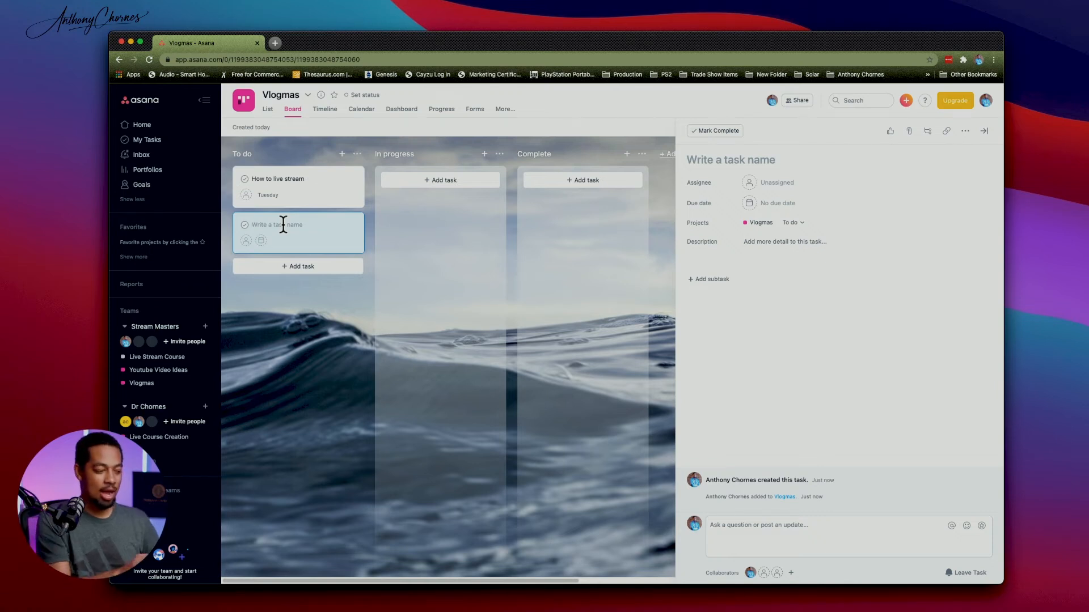
pyautogui.write('How to use an Atem Mini')
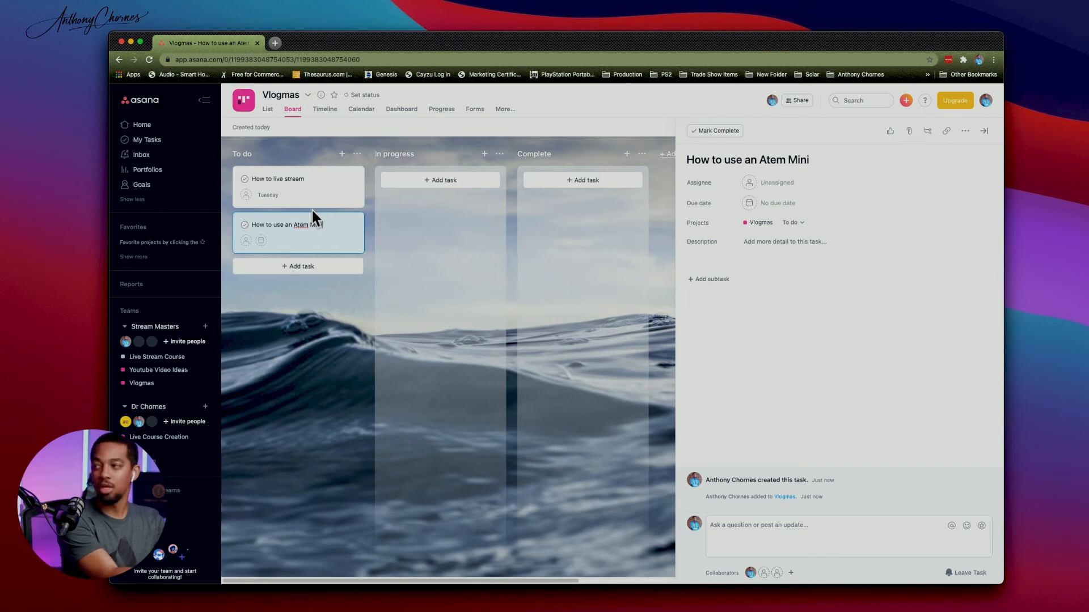
pyautogui.press('Return')
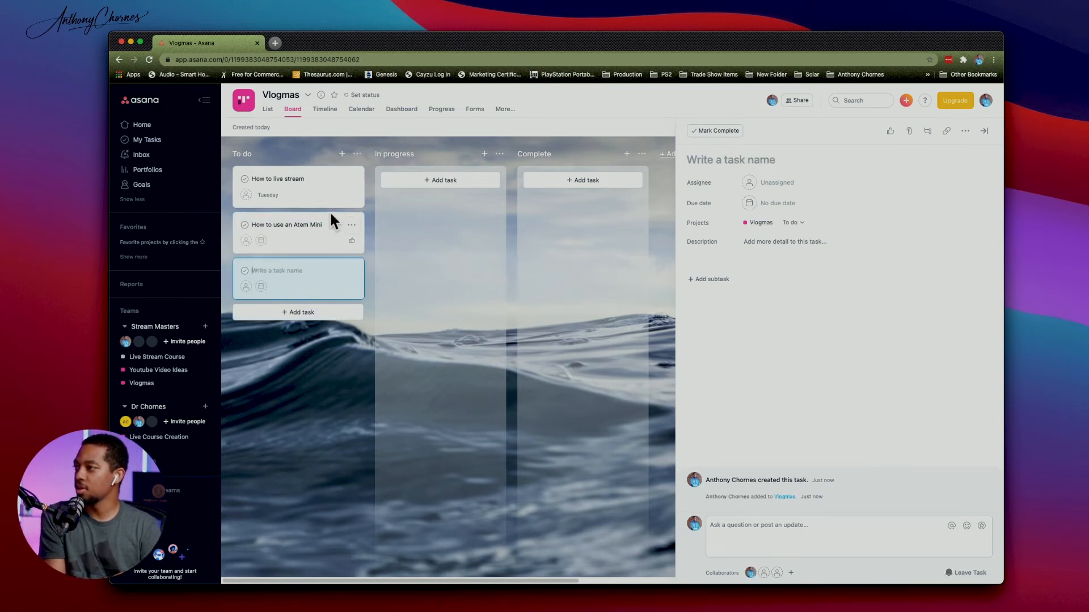
# - Set the due date of the How to use an Atem Mini task to December 2, 2020
pyautogui.click(315, 236)
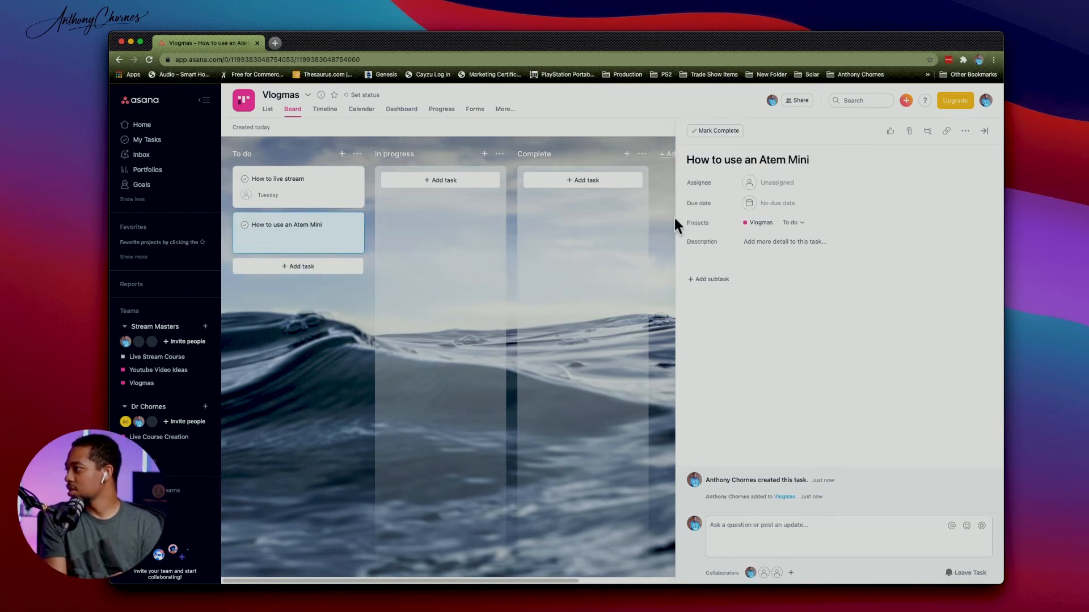
pyautogui.click(779, 207)
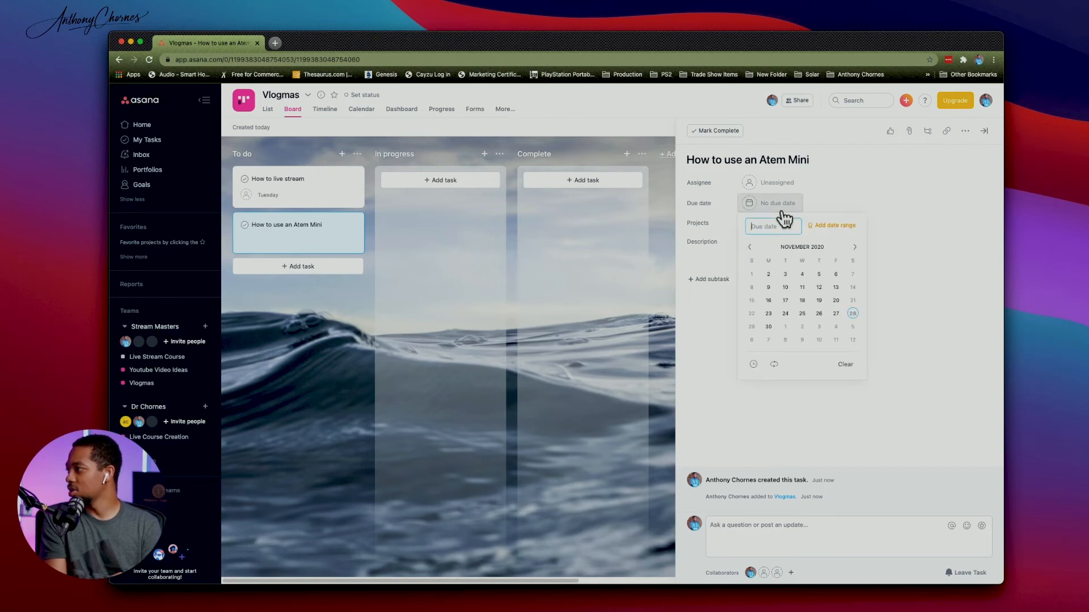
pyautogui.click(854, 248)
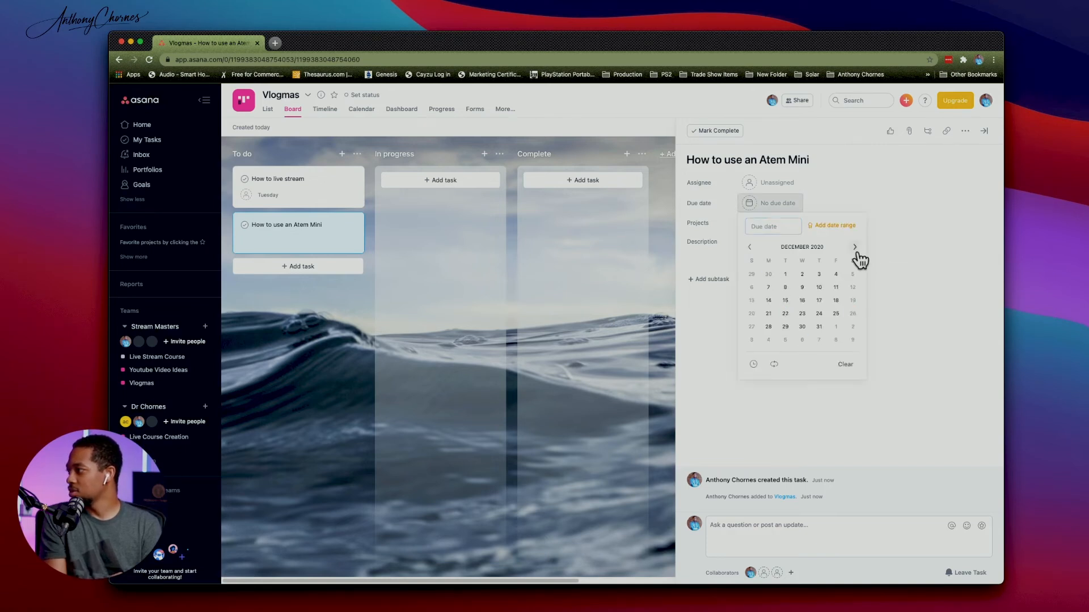
pyautogui.click(801, 274)
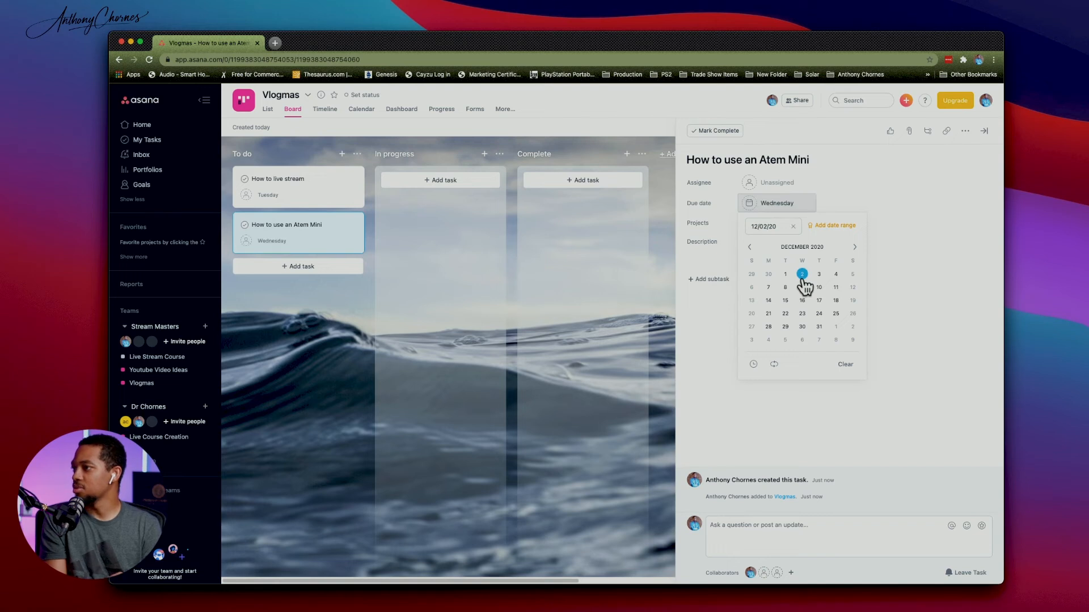
pyautogui.click(736, 443)
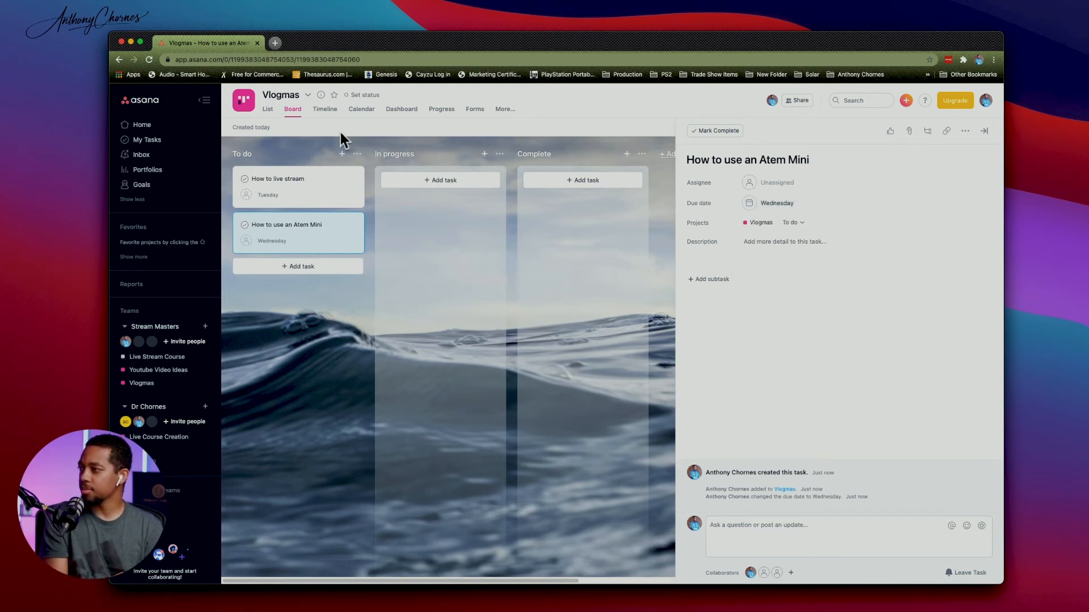
# - Show the Vlogmas project in Calendar view and look at the tasks scheduled in December 2020
pyautogui.click(366, 112)
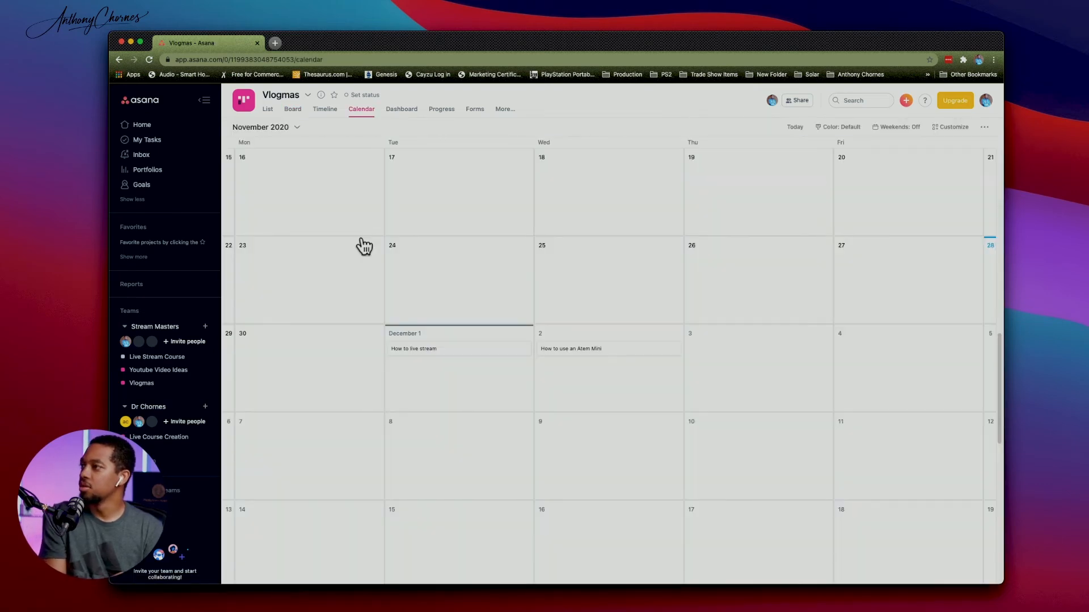
pyautogui.click(297, 128)
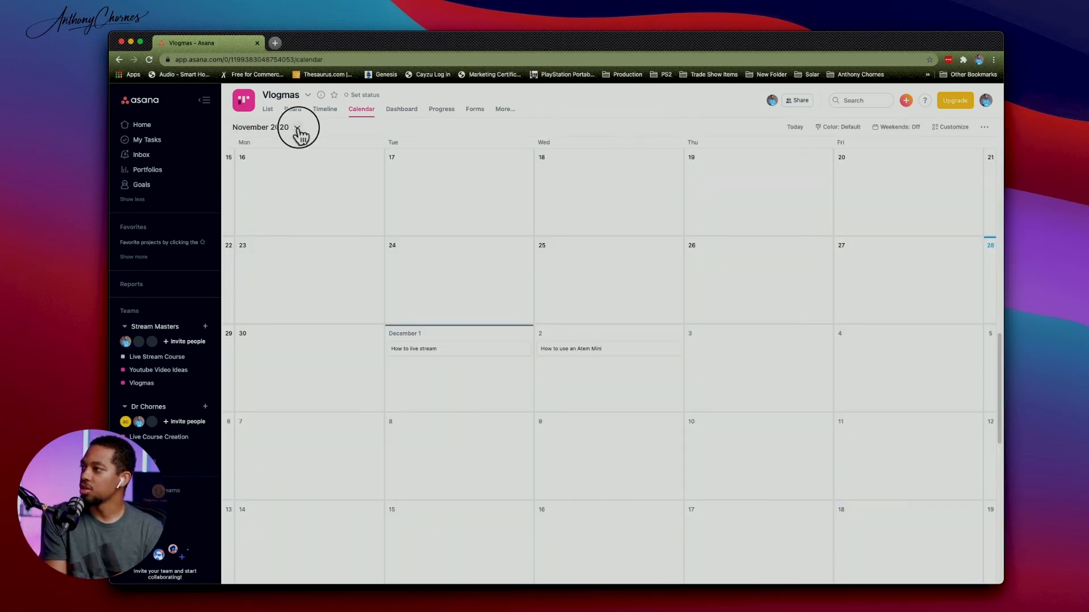
pyautogui.scroll(-5, 374, 204)
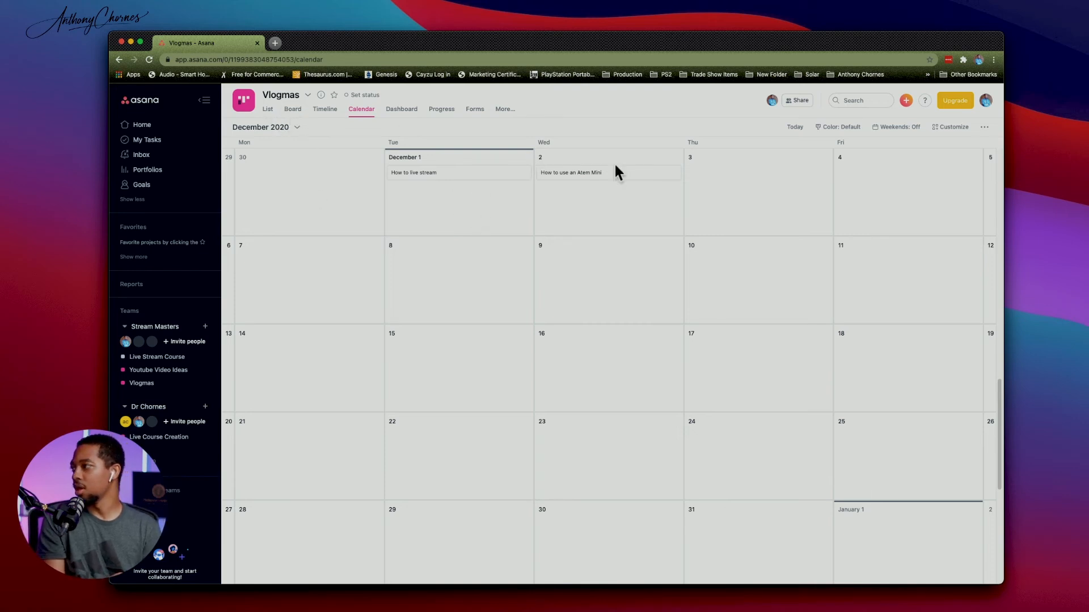
# - Try to add a new task on December 3 in the calendar
pyautogui.rightClick(742, 177)
pyautogui.click(721, 195)
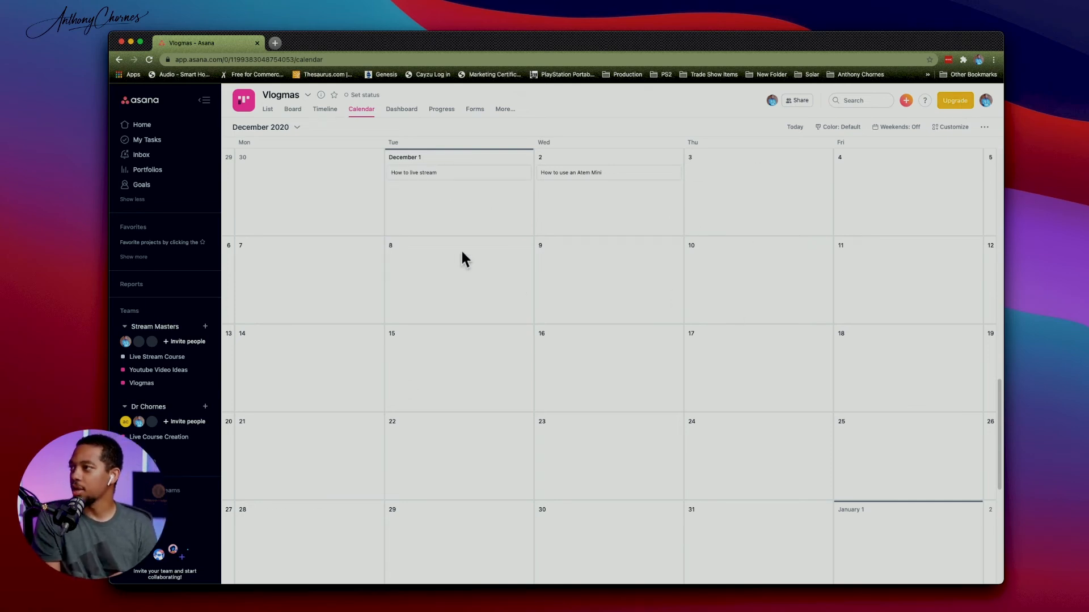
pyautogui.rightClick(744, 177)
pyautogui.click(722, 165)
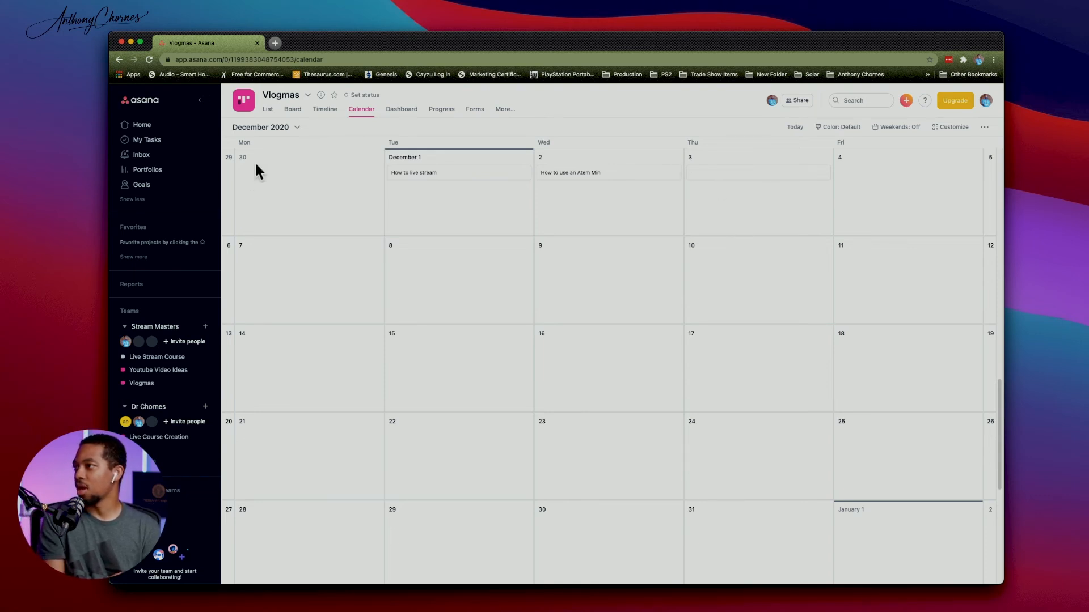
# - On the board, mark How to live stream complete and move it to the Complete column, and return to the calendar
pyautogui.click(293, 109)
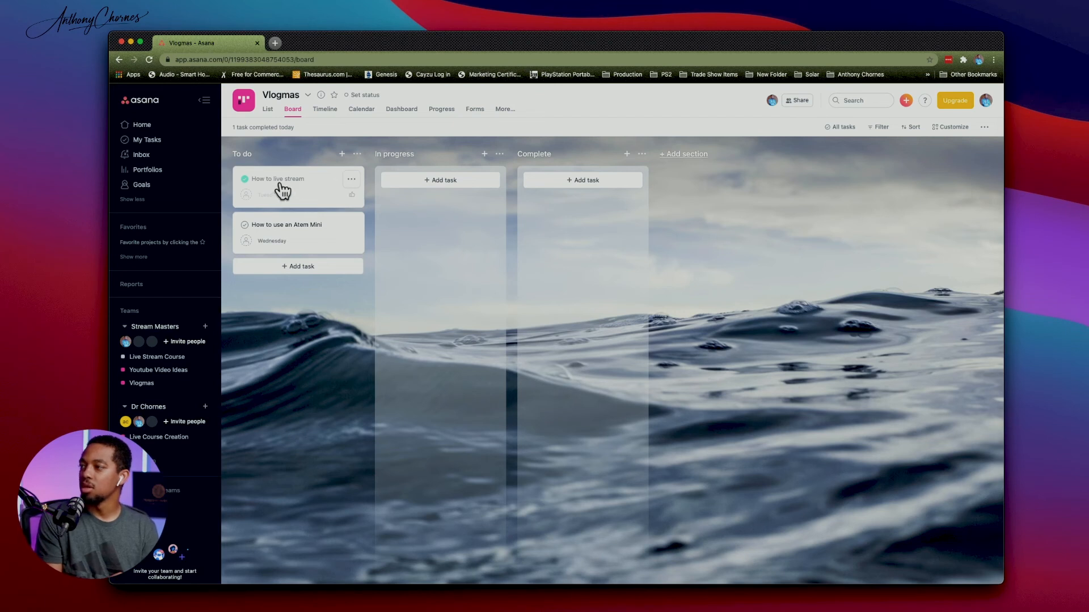
pyautogui.moveTo(283, 190); pyautogui.dragTo(547, 202)
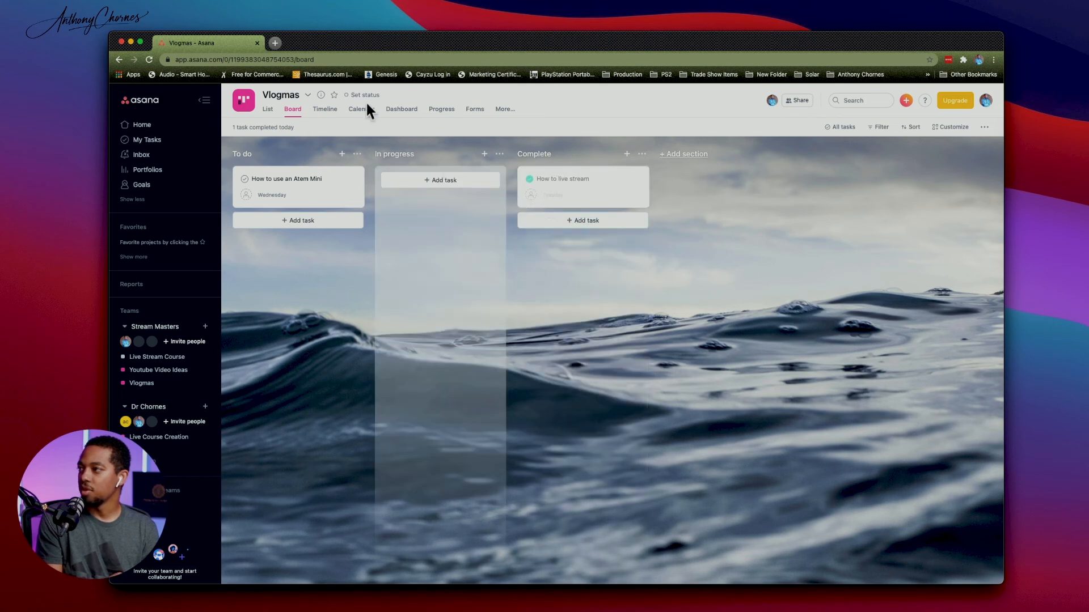
pyautogui.click(359, 122)
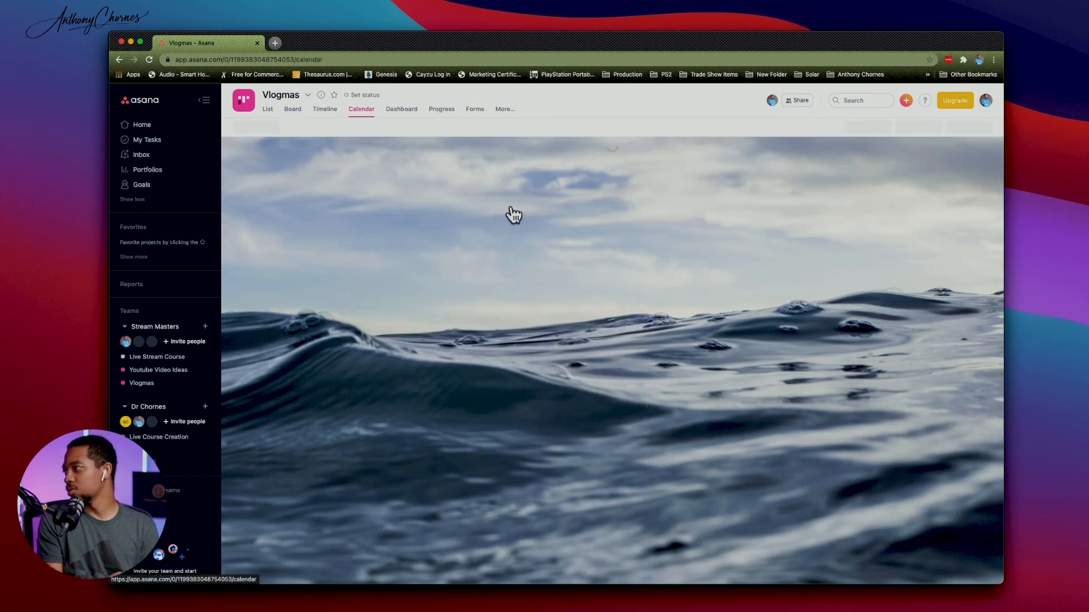